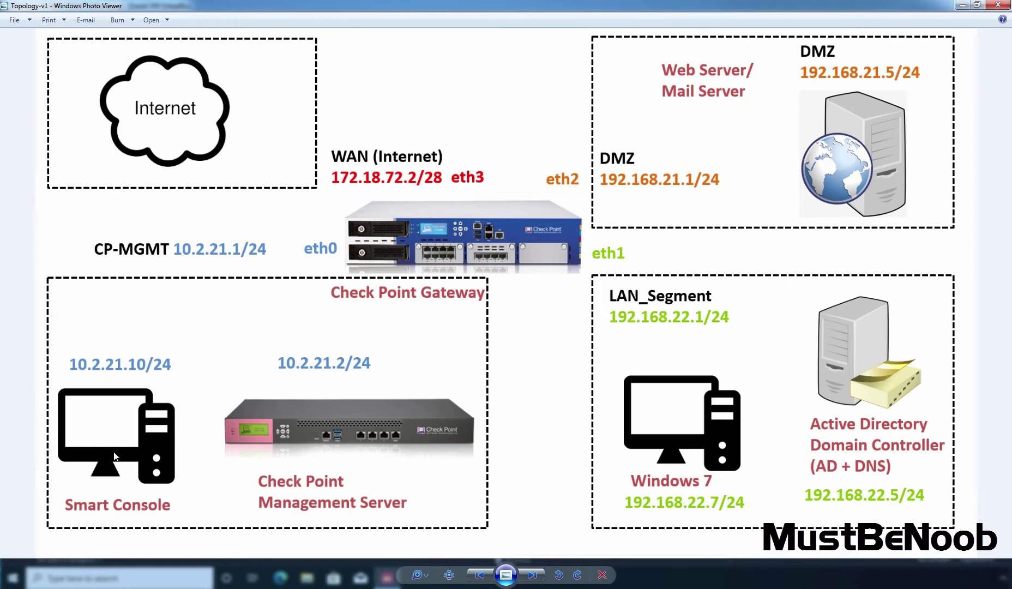
Switch from the topology diagram back to SmartConsole's Gateways & Servers view.
key(alt+Tab)
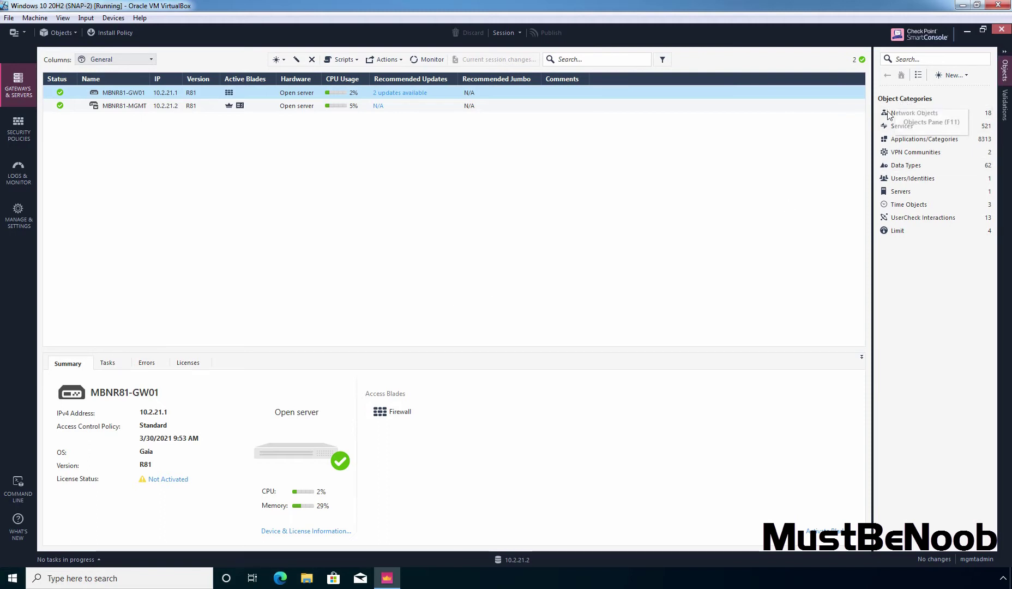
List the Security Zones under Network Objects: DMZZone, ExternalZone, InternalZone and WirelessZone.
click(933, 114)
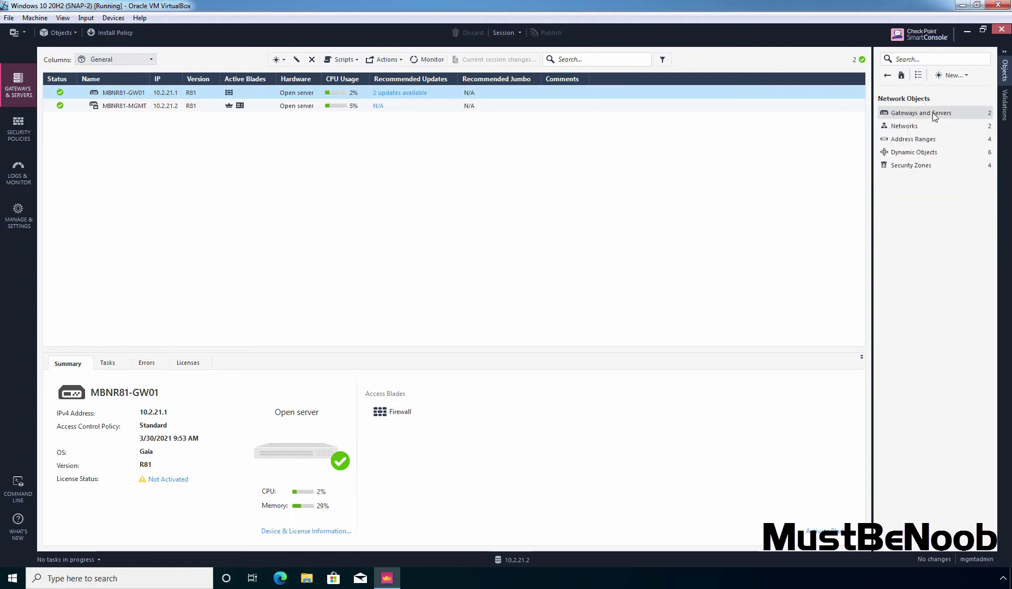
click(912, 168)
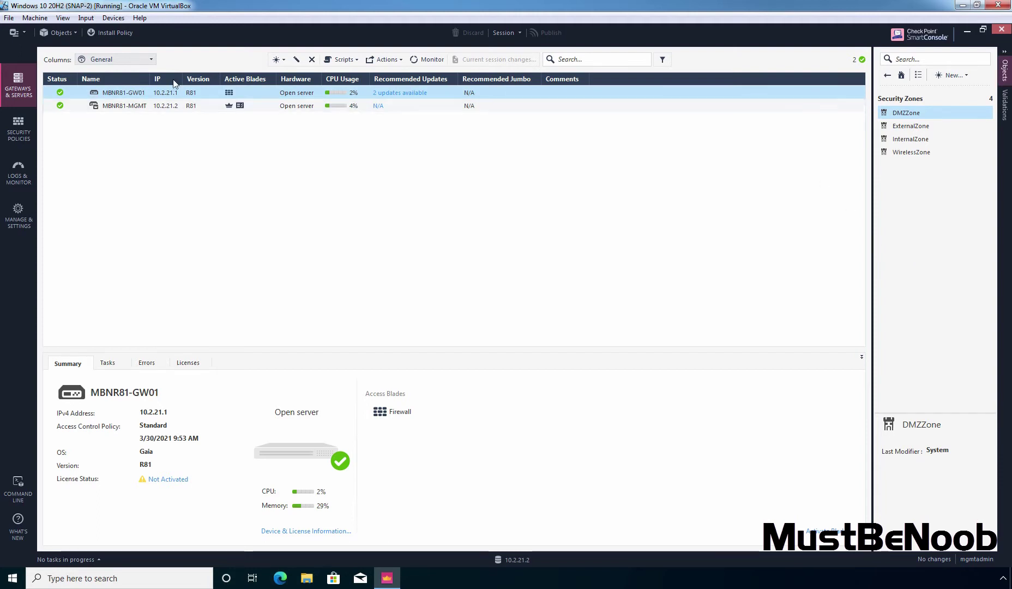
Fetch MBNR81-GW01's interfaces with topology, overwriting existing settings, so eth0–eth3 are listed.
double_click(127, 92)
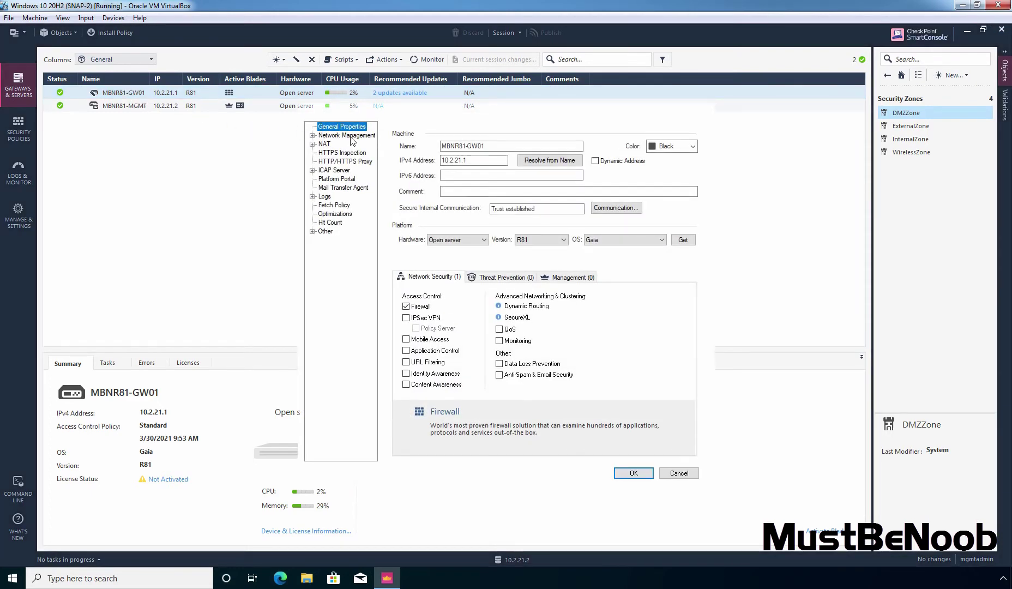
click(349, 136)
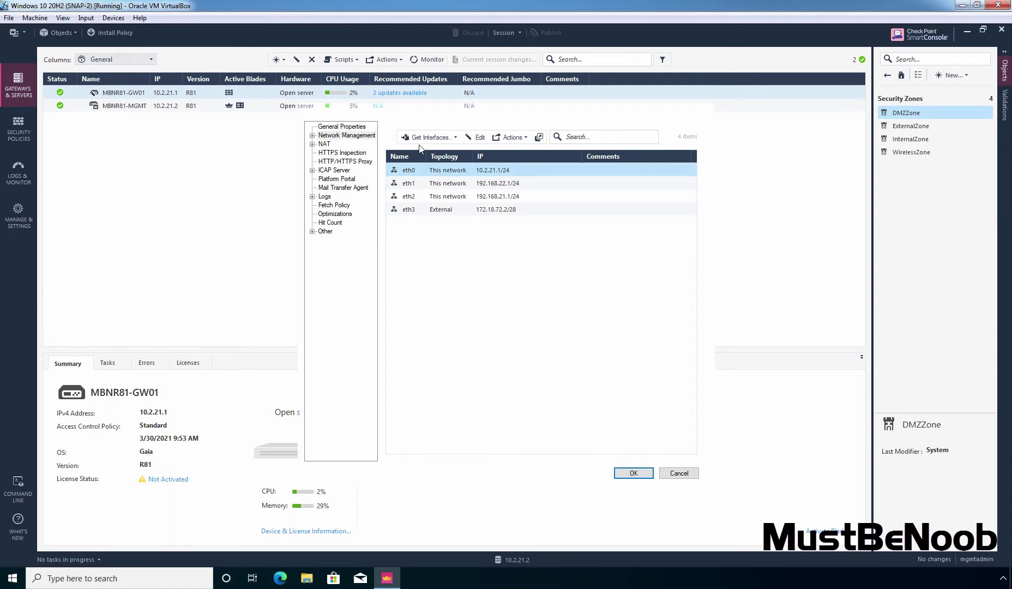
click(445, 138)
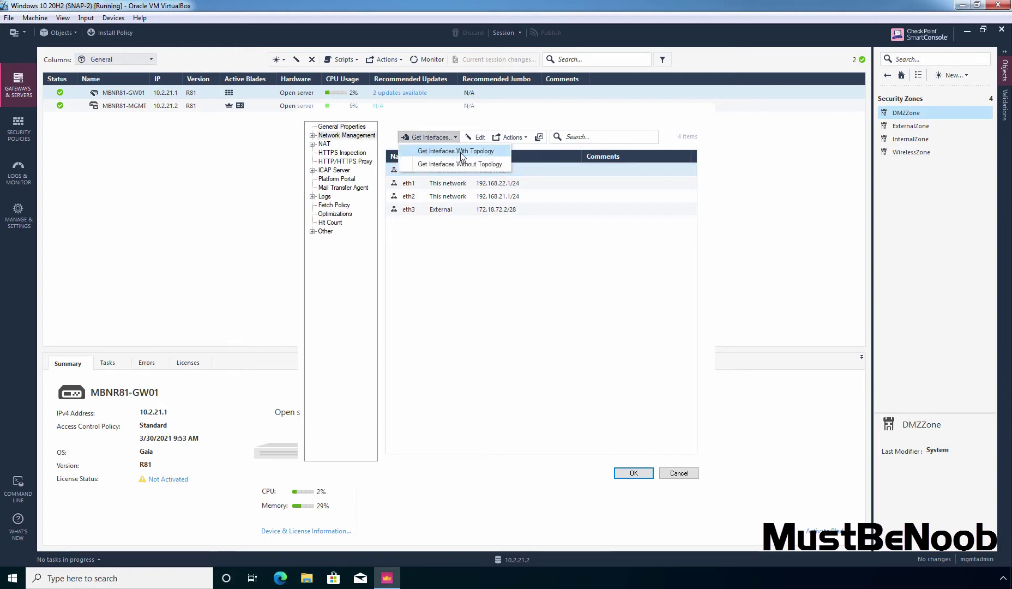
click(462, 156)
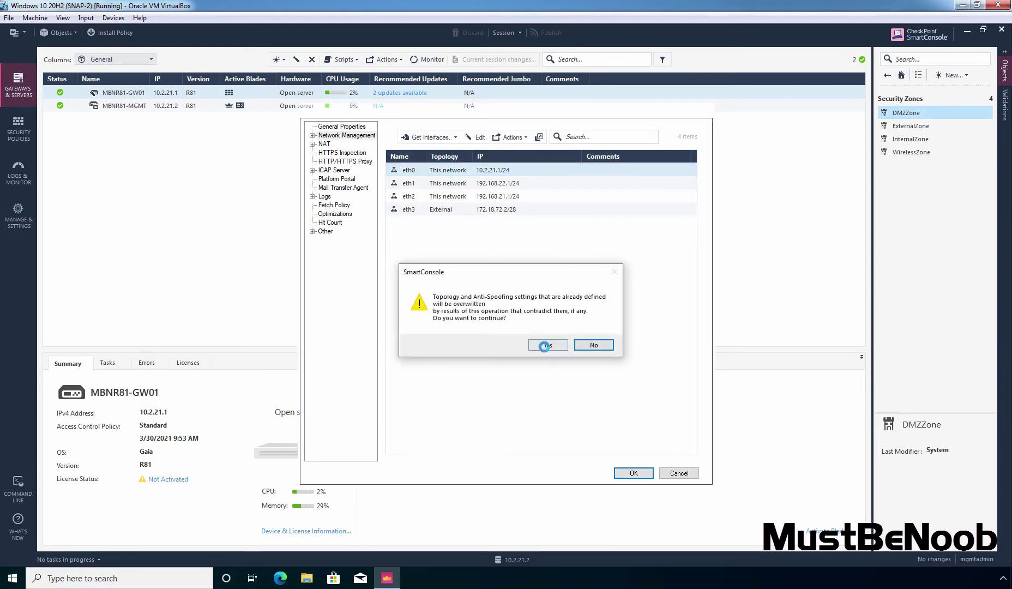
click(547, 346)
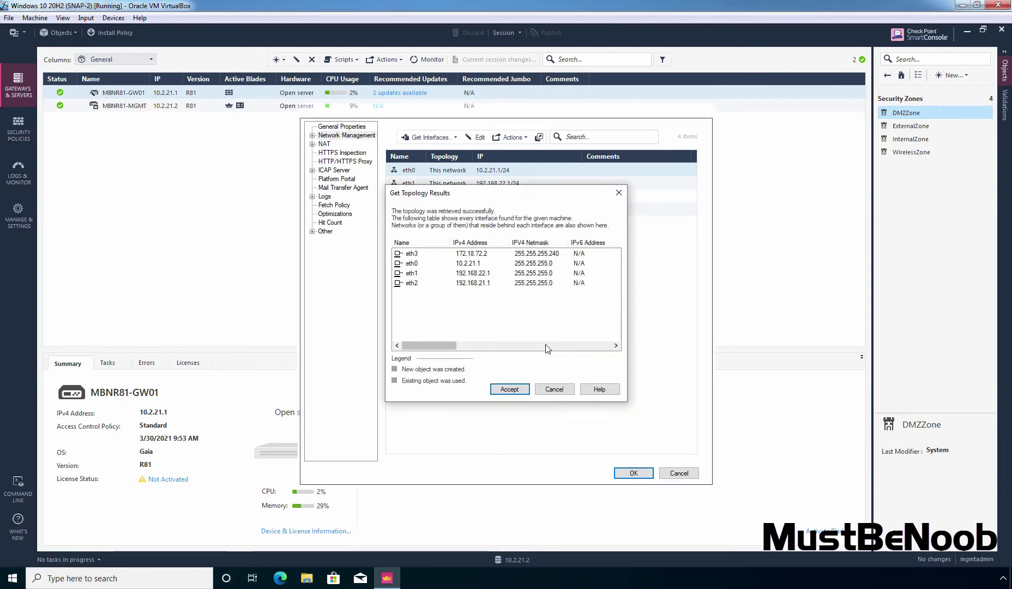
click(509, 389)
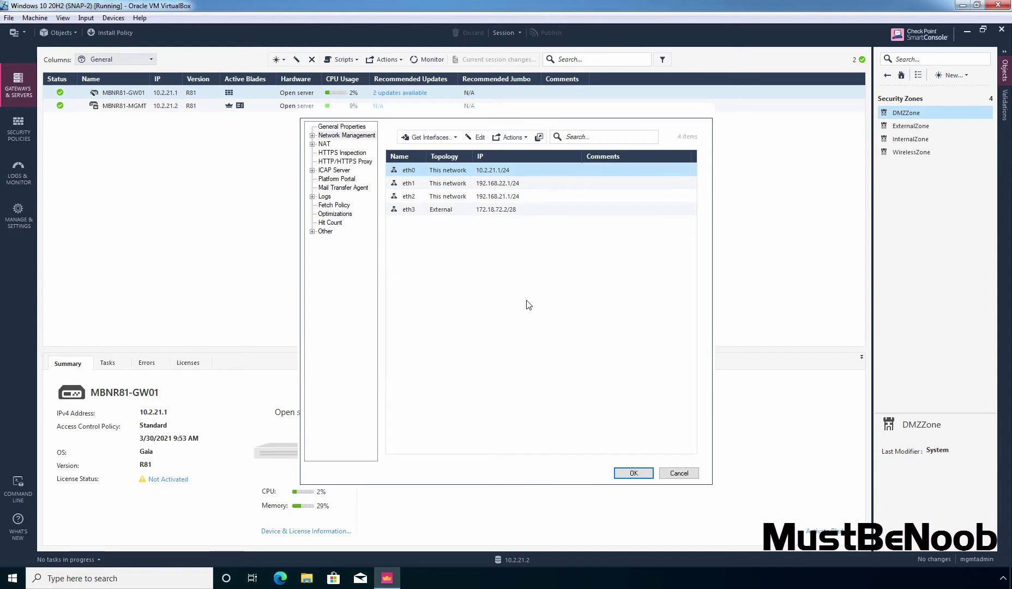
click(478, 136)
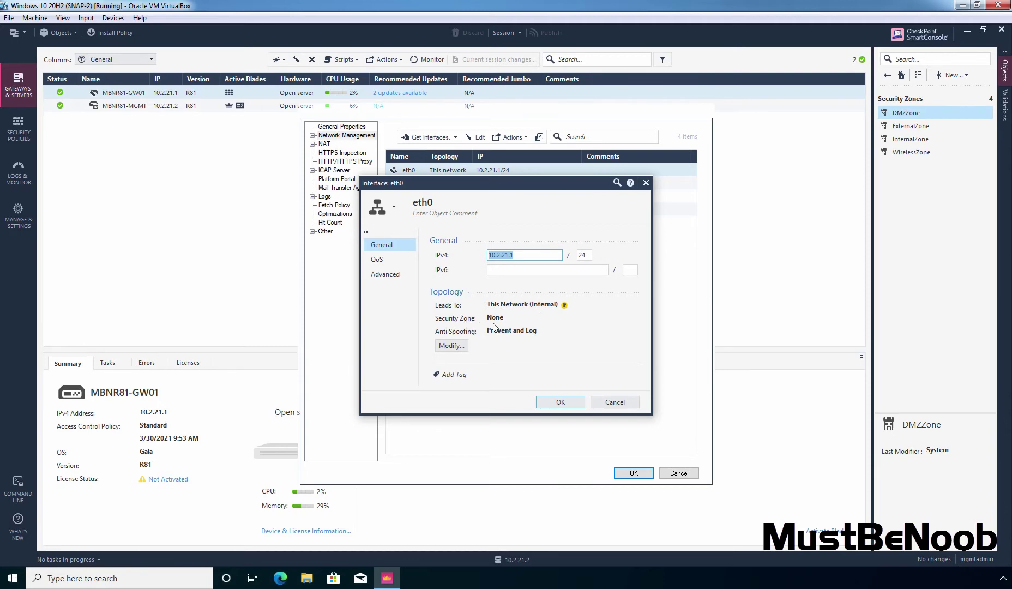
Assign eth0 to a new security zone CP_MGMT with comment 'Check Point Management'.
click(448, 345)
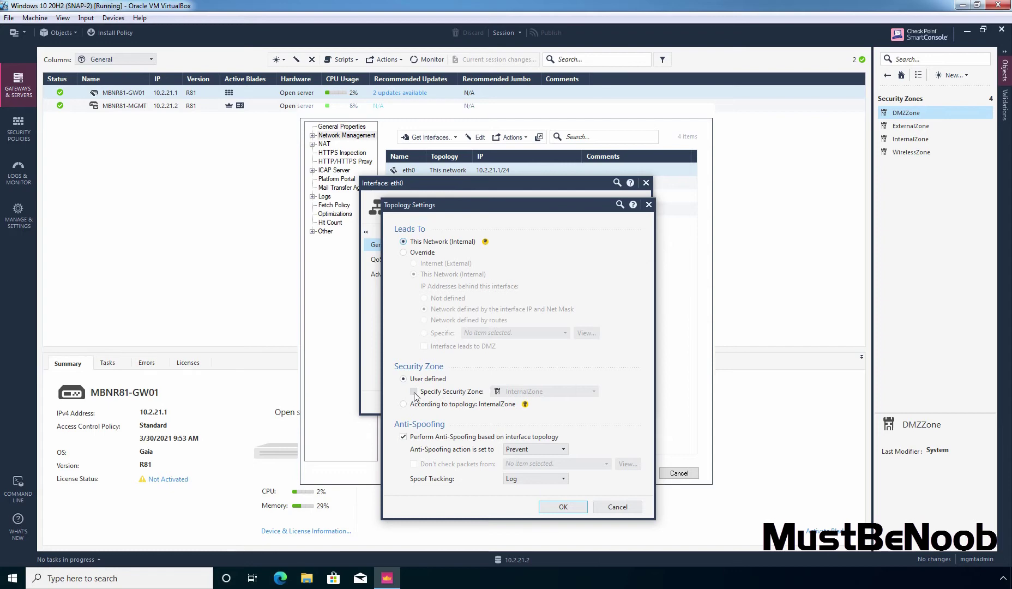
click(414, 393)
click(594, 392)
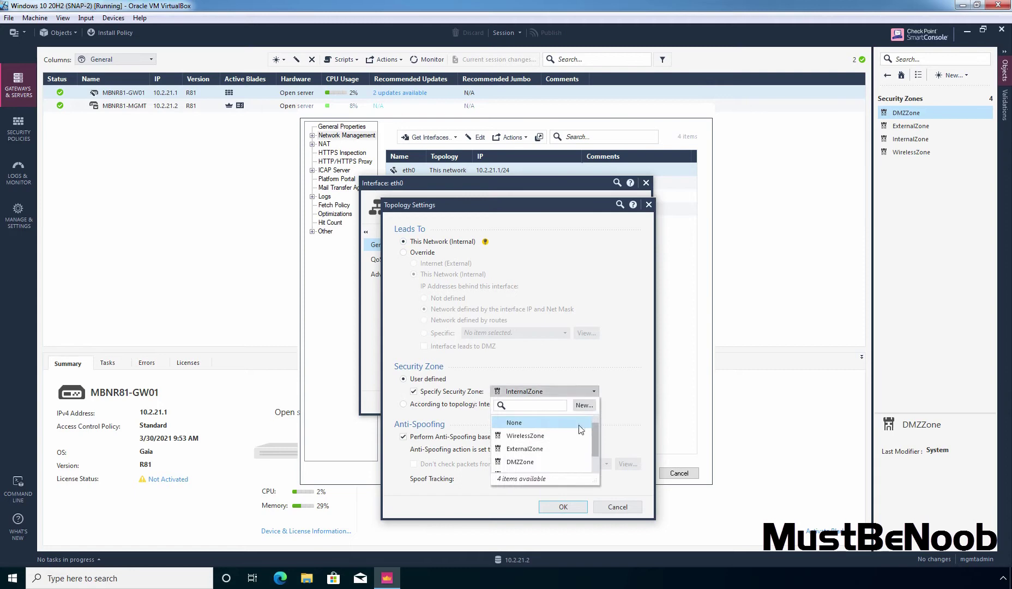
mouse_move(570, 434)
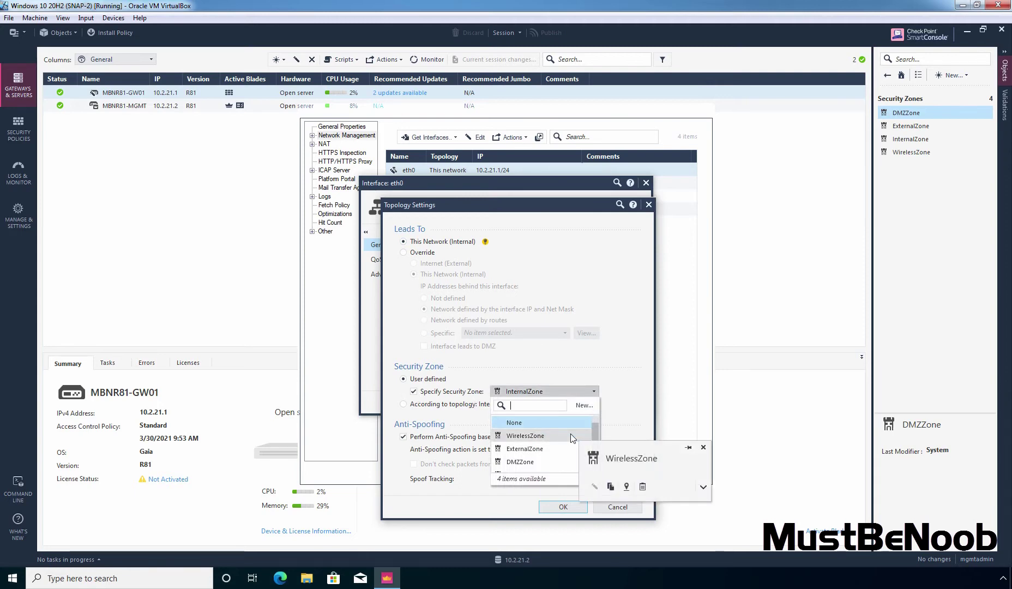
click(583, 406)
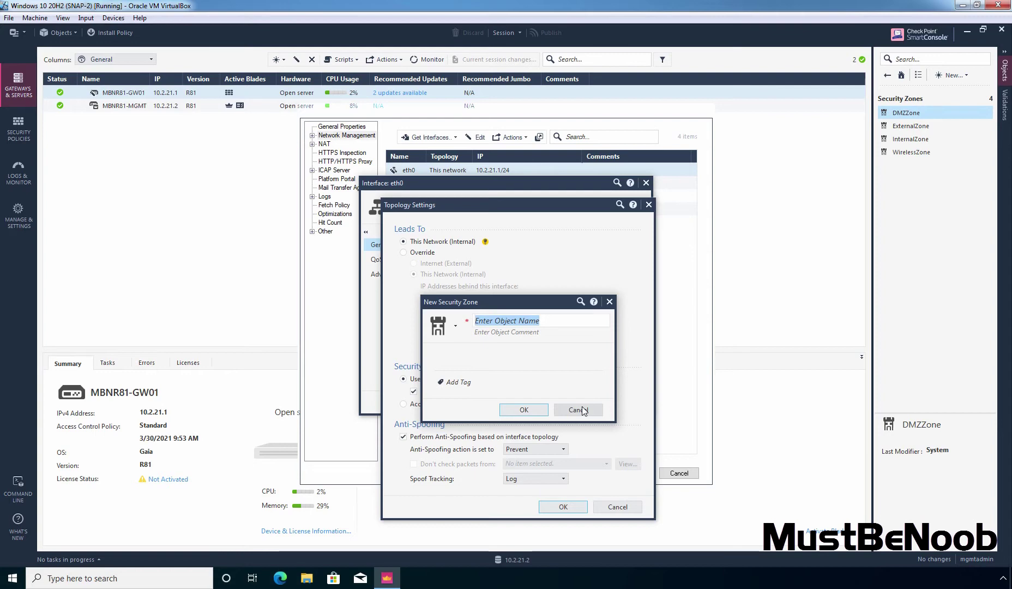
text(CP_MGMT)
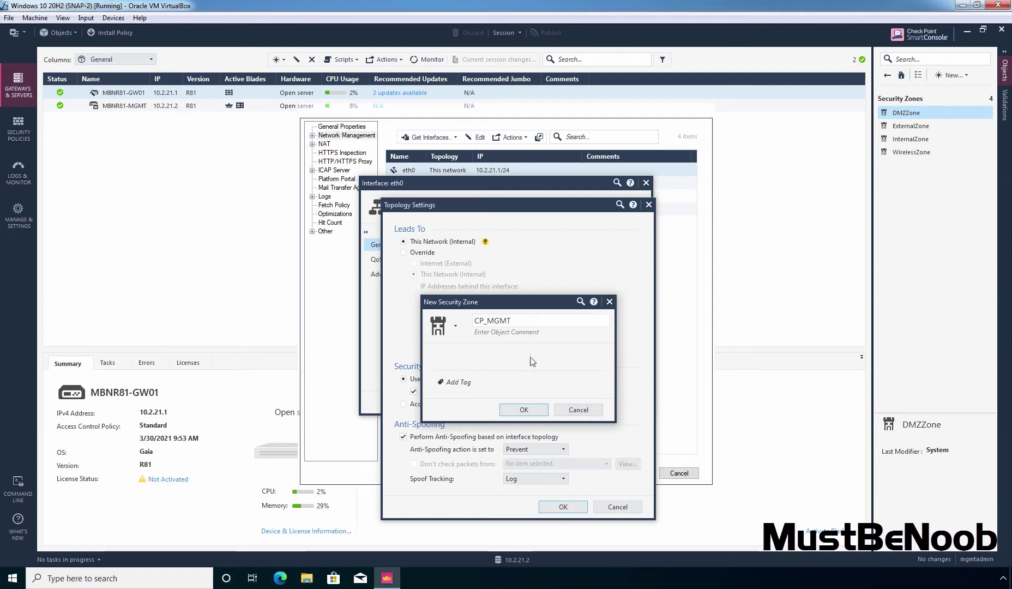
click(521, 334)
text(Check Point Management)
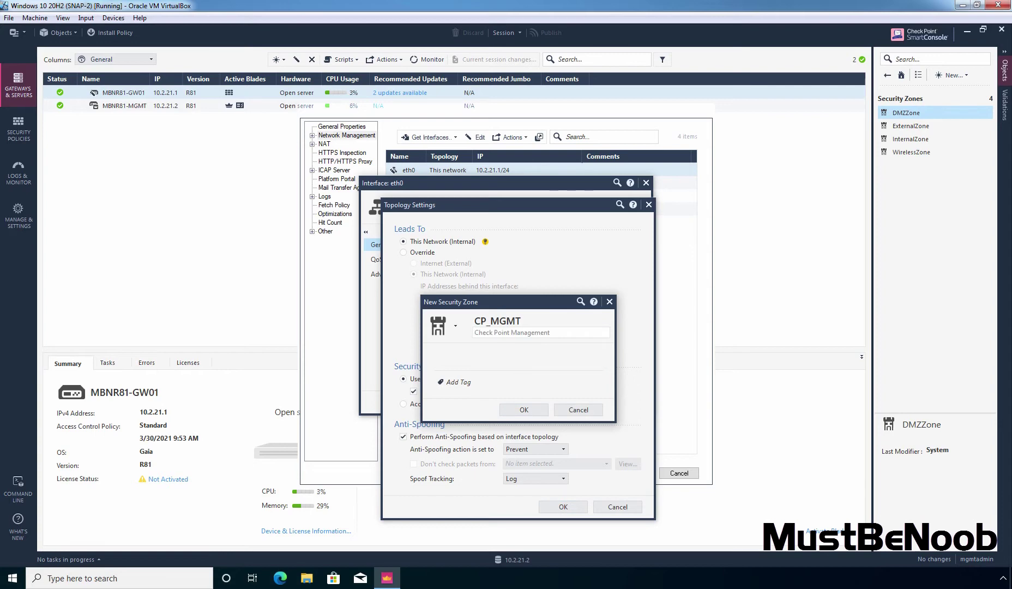
click(524, 410)
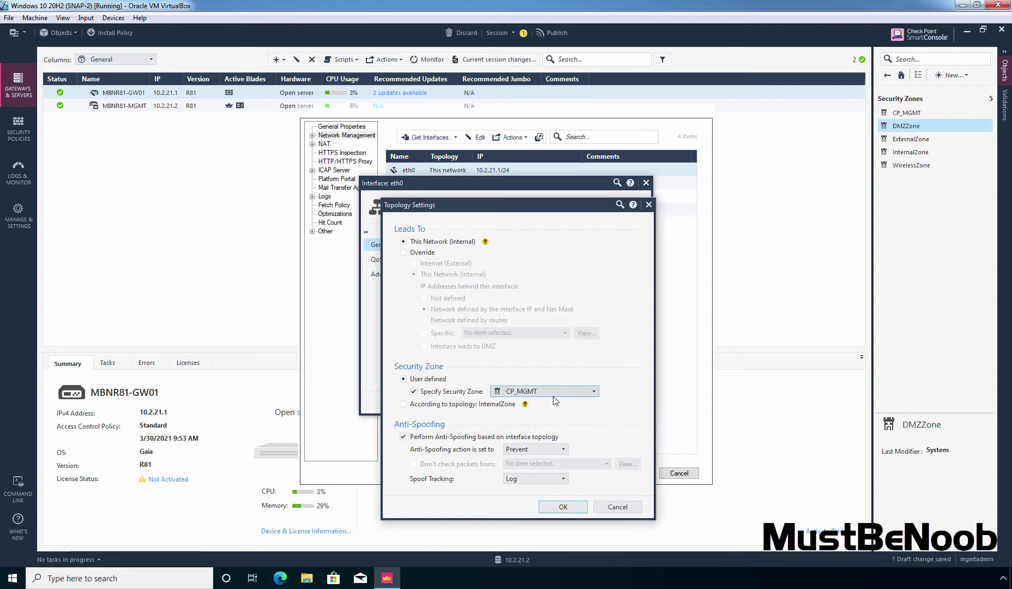
click(561, 506)
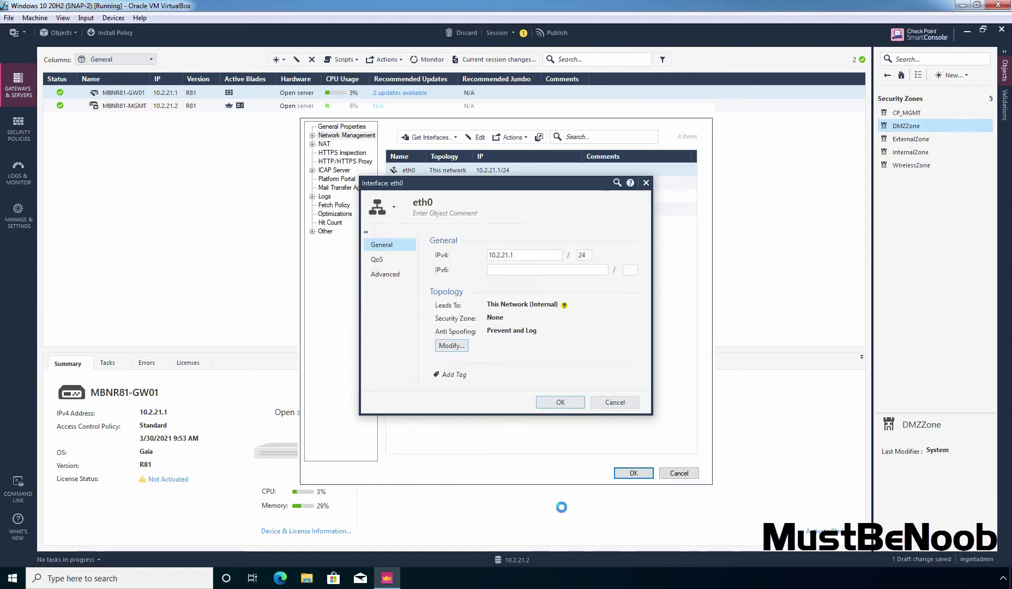
click(559, 402)
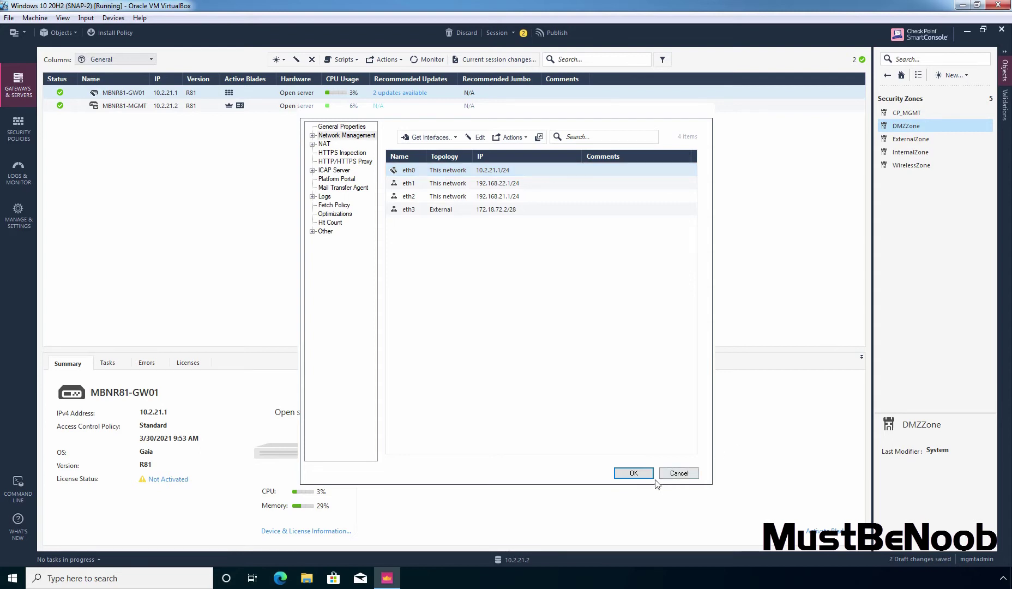
Apply the gateway changes, then start and cancel a new Security Zone object.
click(634, 473)
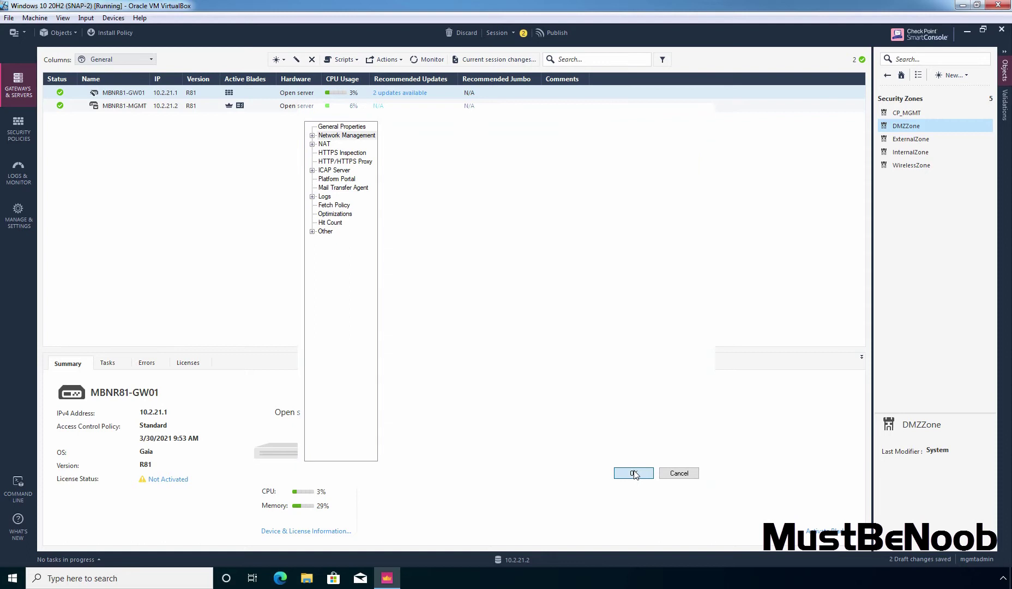
click(965, 77)
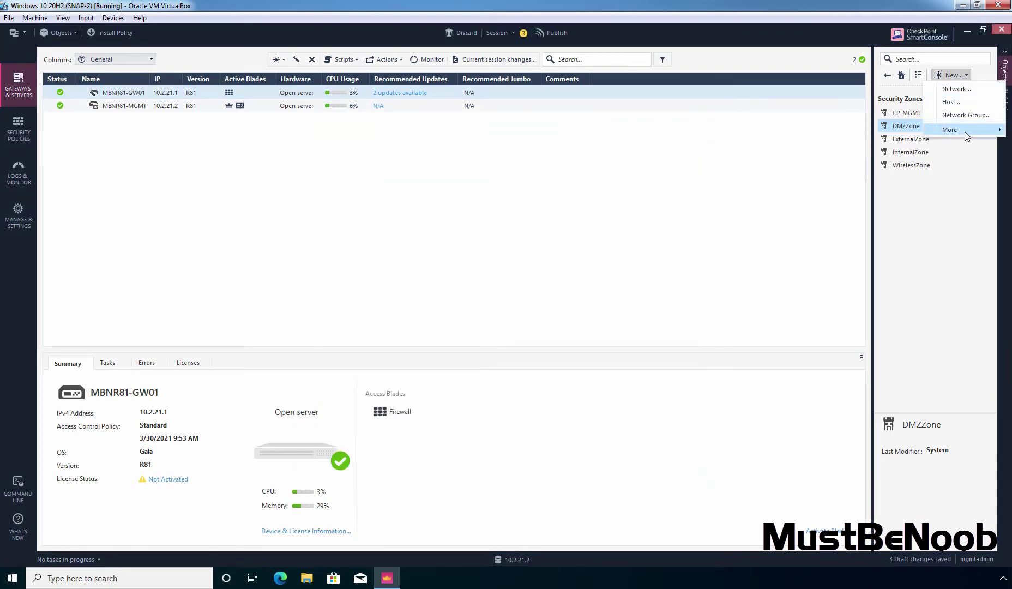
mouse_move(964, 131)
mouse_move(880, 135)
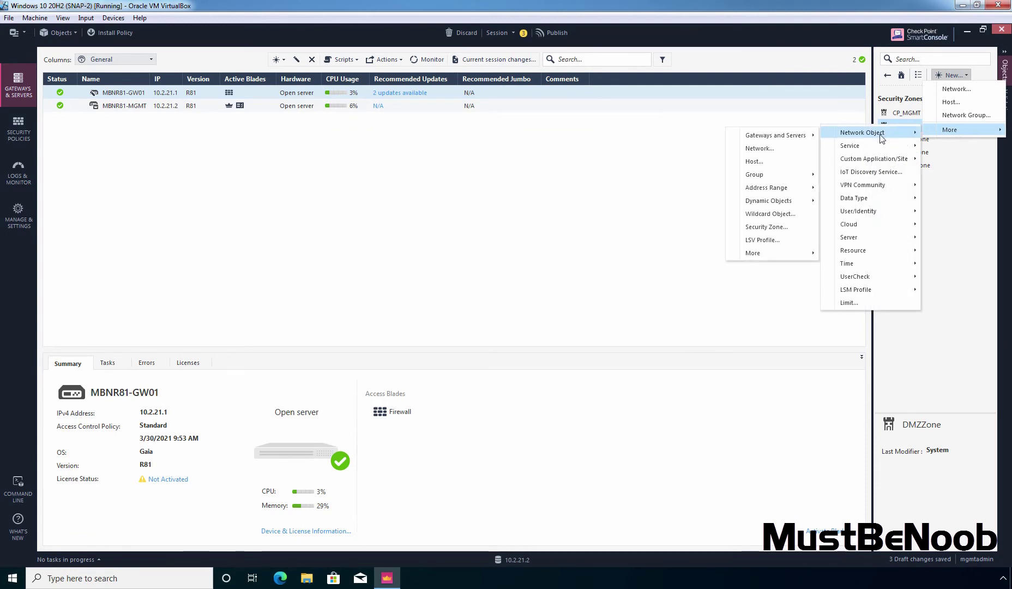
click(761, 231)
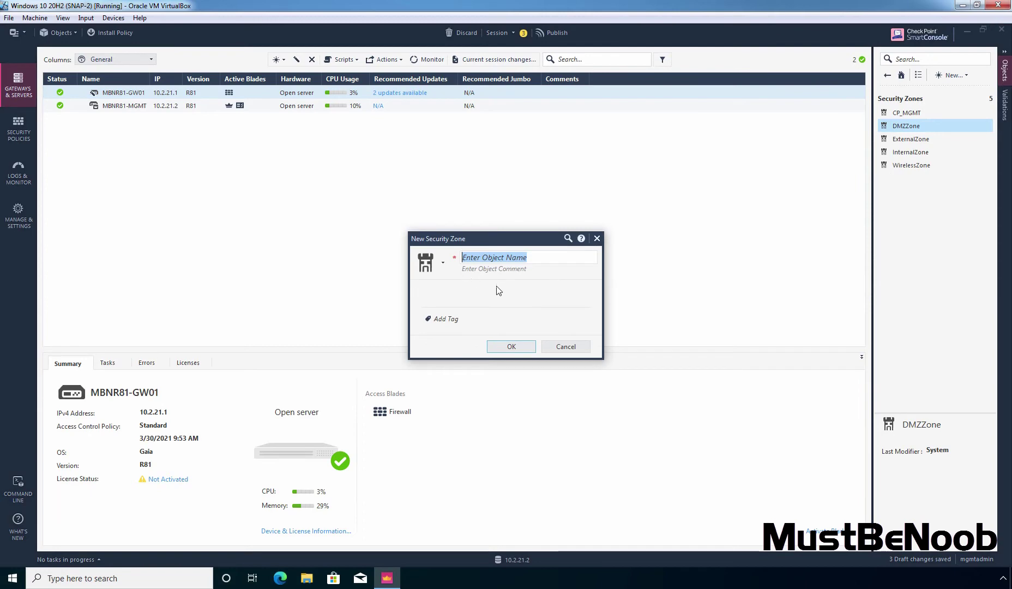
click(567, 347)
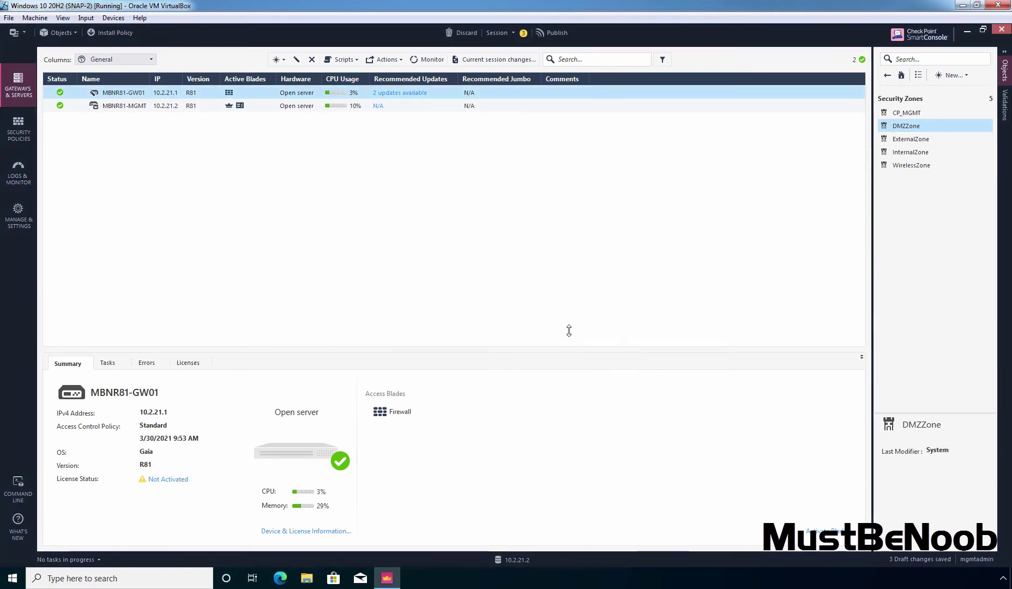
Reopen MBNR81-GW01's interface list and bring up eth1's properties, consulting the topology diagram.
double_click(131, 97)
click(347, 136)
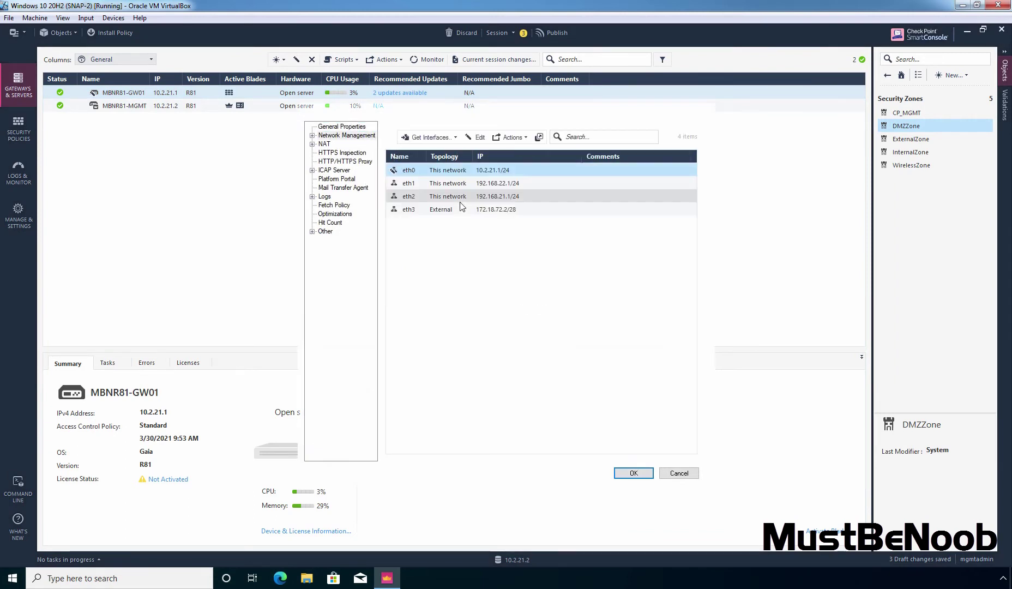
click(426, 186)
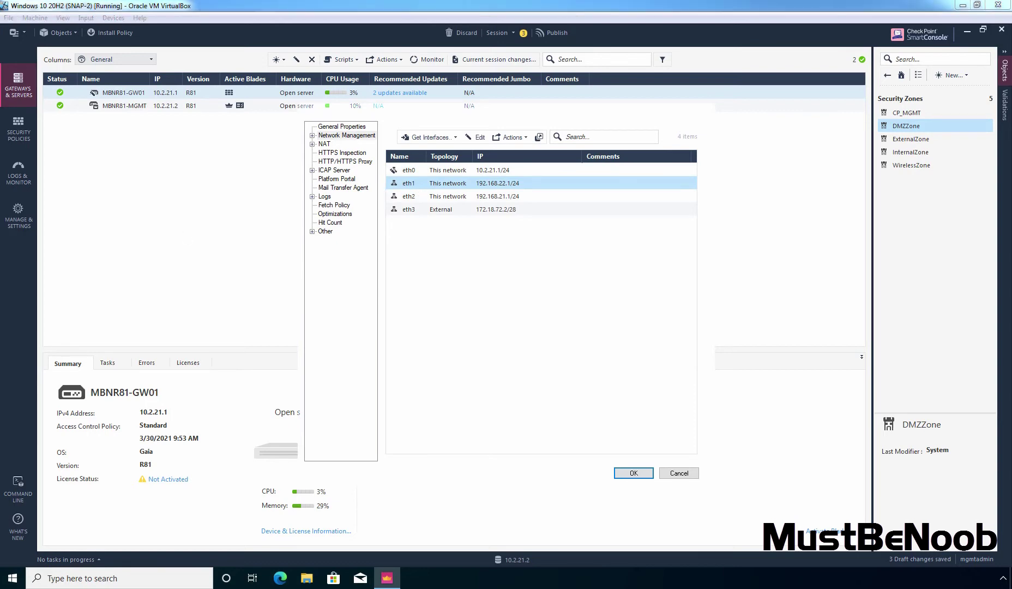
key(alt+Tab)
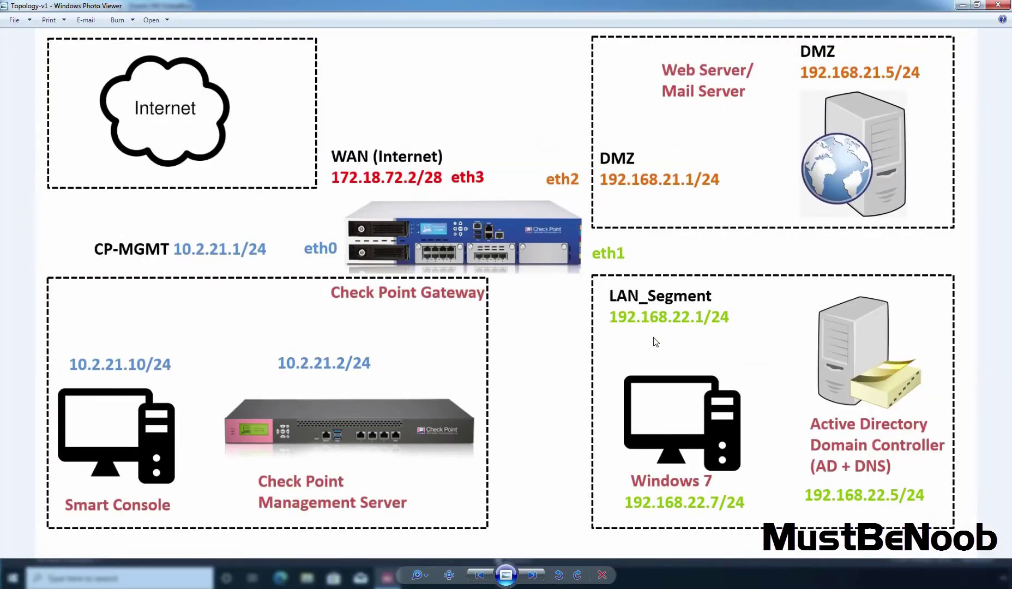
key(alt+Tab)
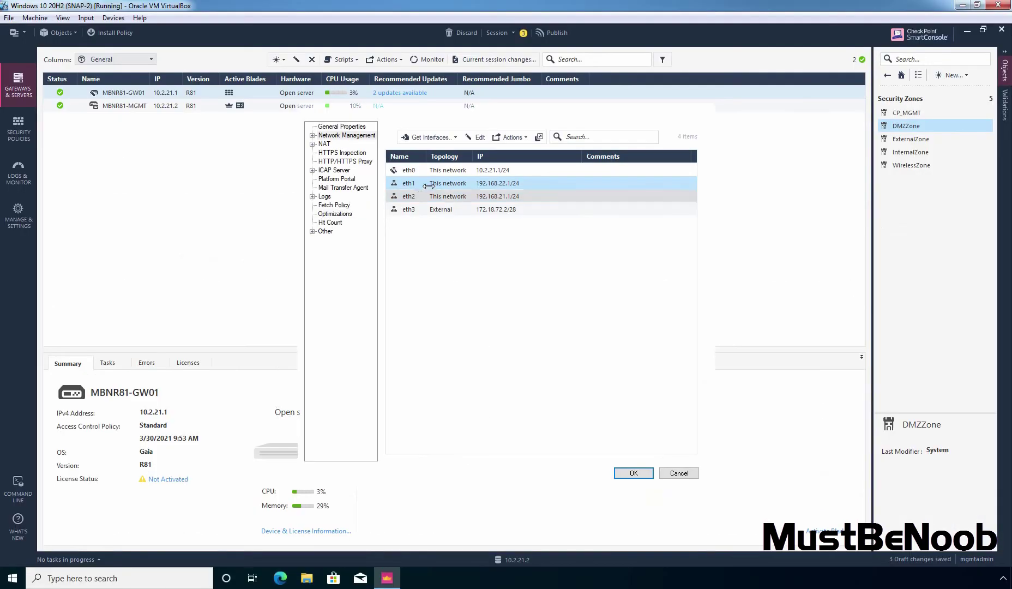
click(476, 137)
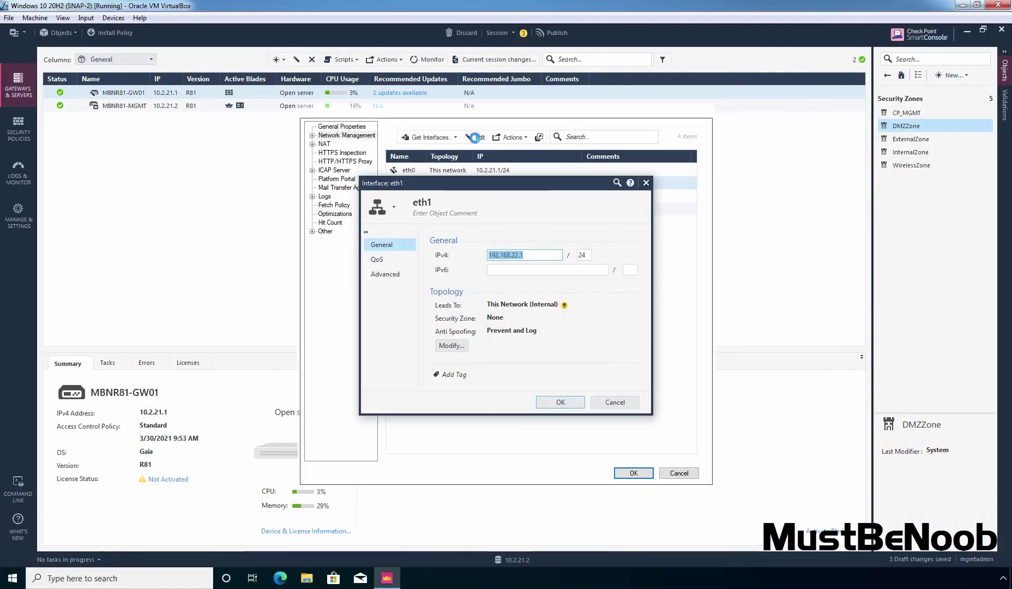
Set eth1's topology to user-defined zone HO_Inside, commented 'Head Office Lan and Servers'.
click(452, 347)
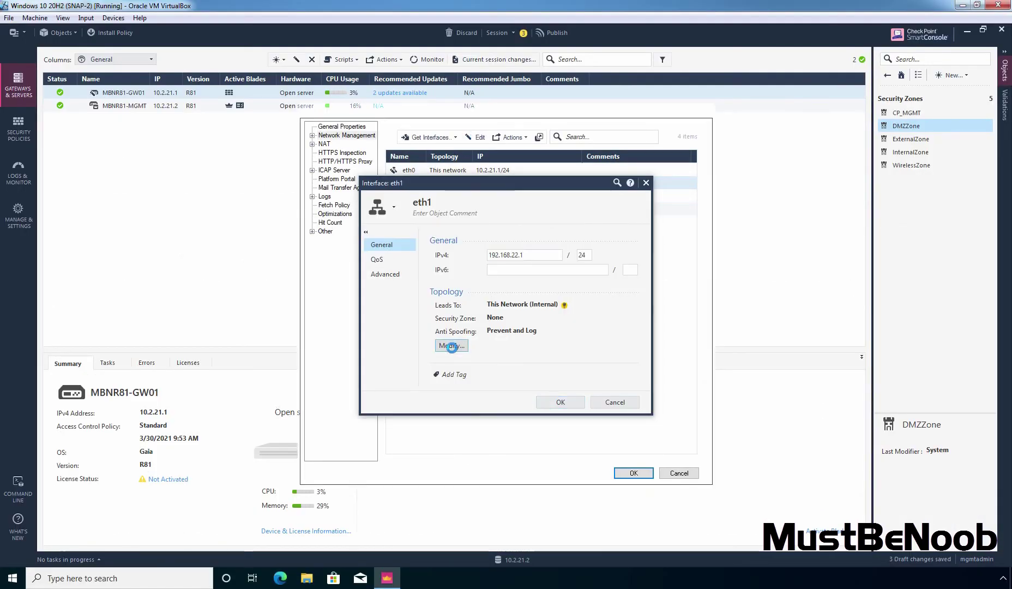
click(414, 391)
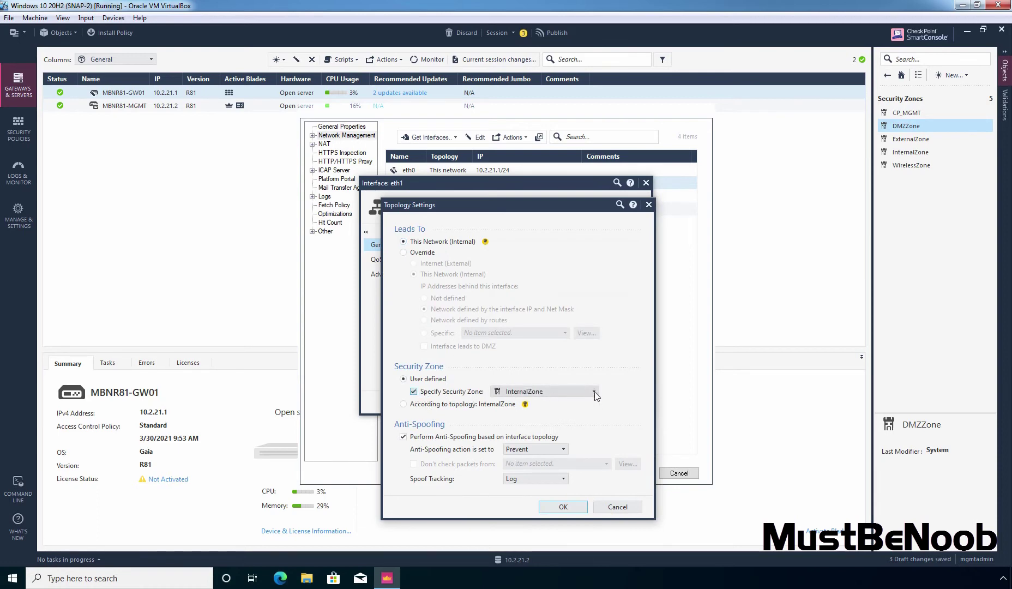
click(595, 393)
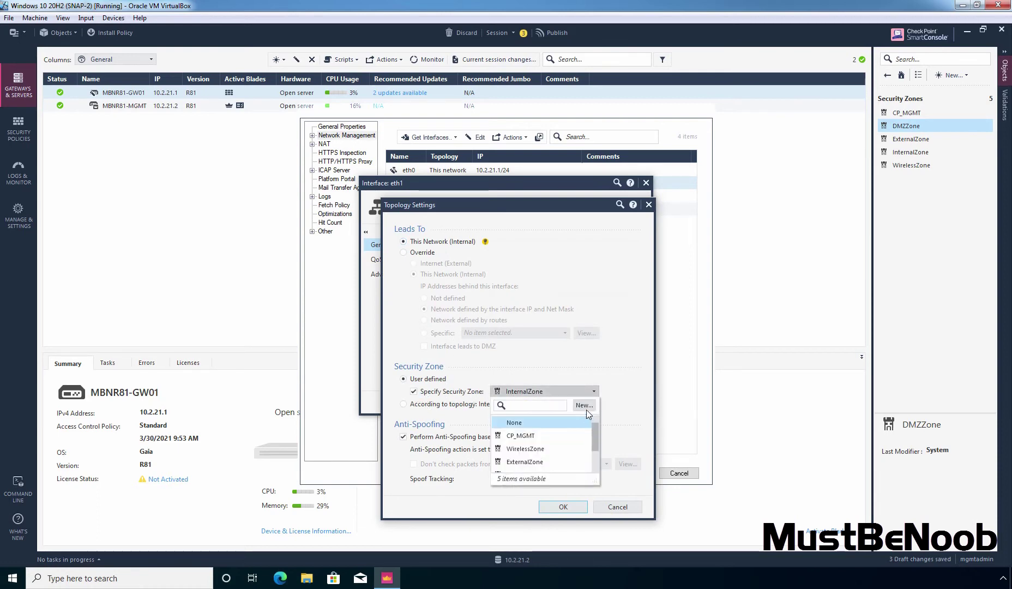
click(585, 405)
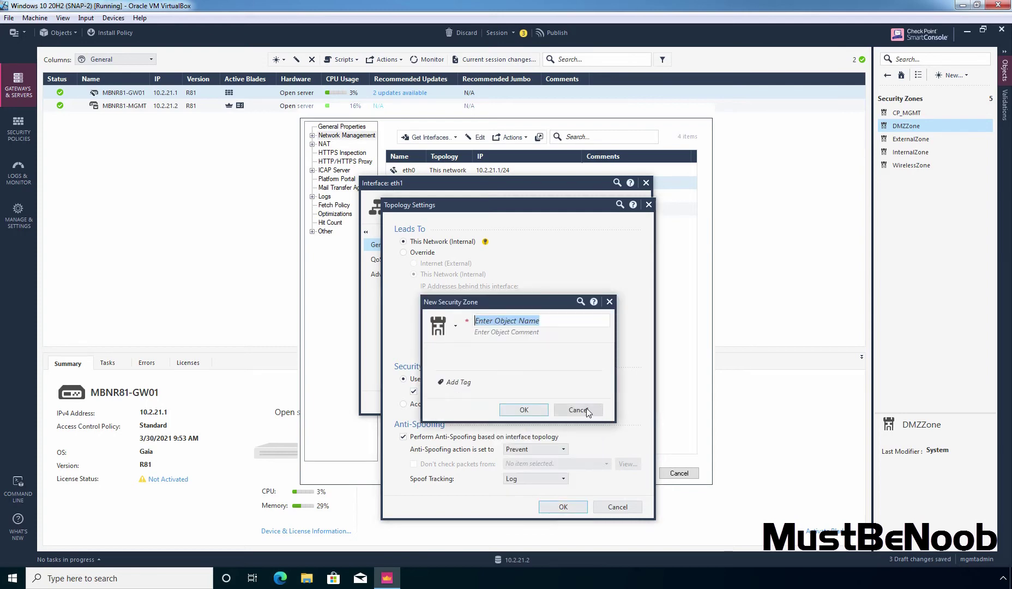
text(HO_Inside)
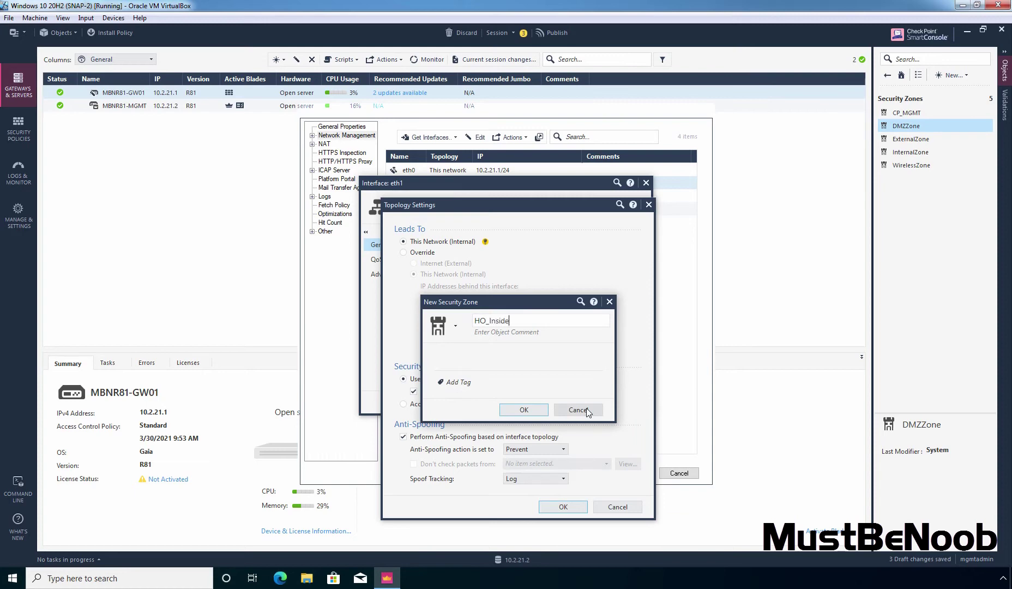
click(505, 332)
text(Head Office Lan and Servers)
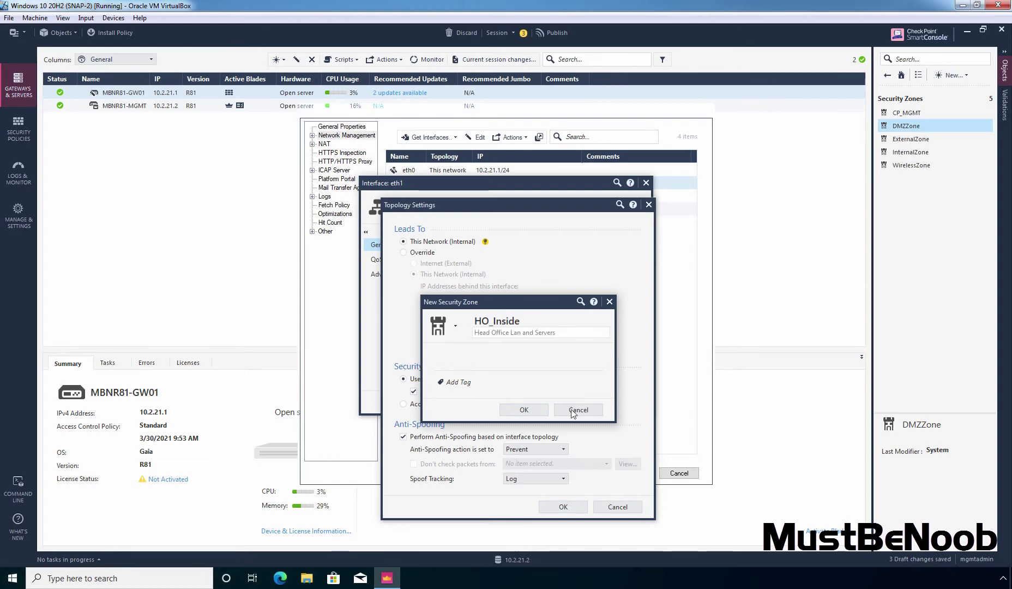
click(523, 409)
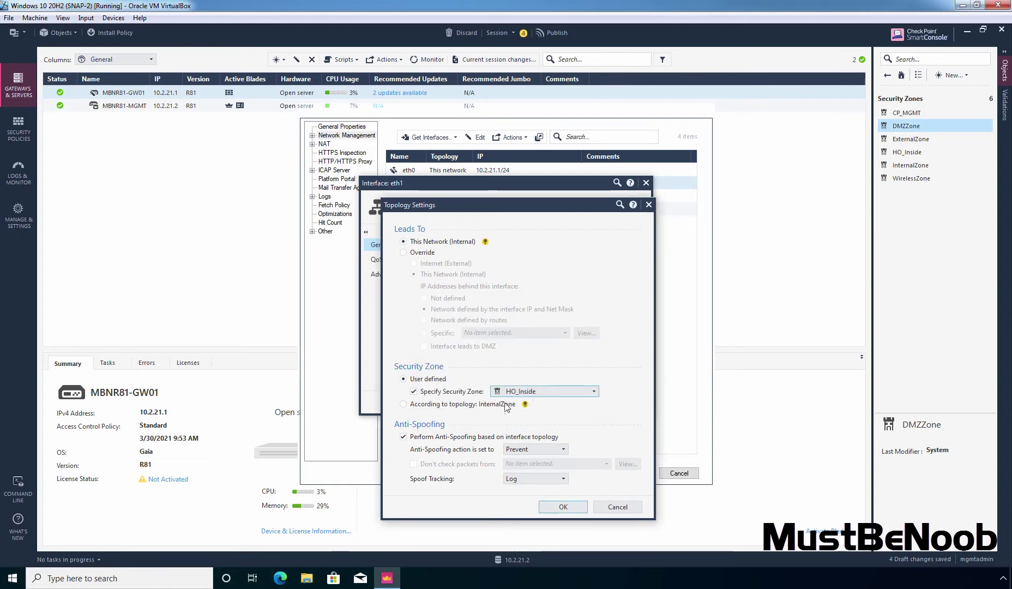
click(564, 507)
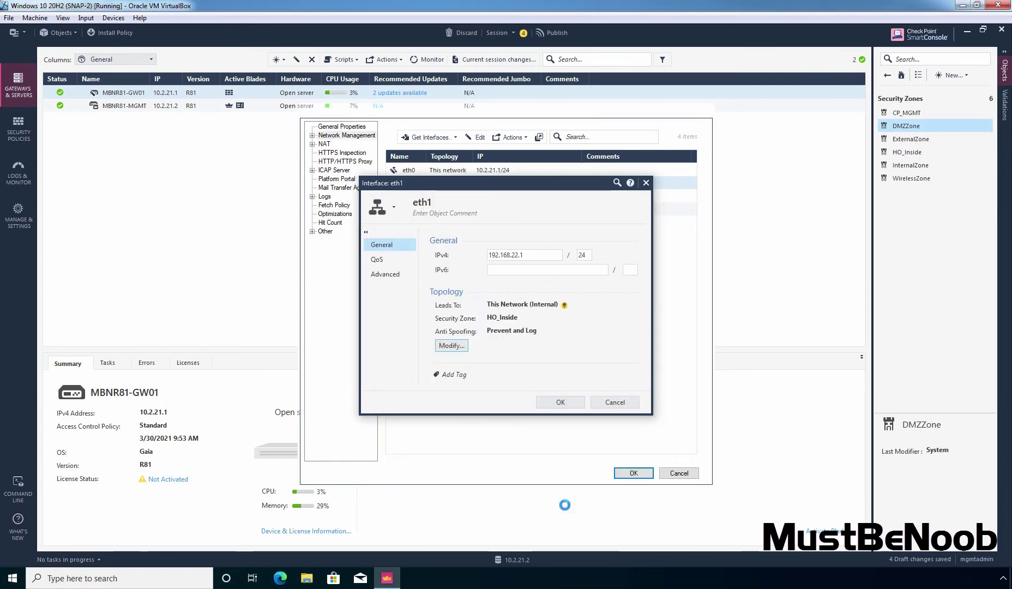
click(561, 404)
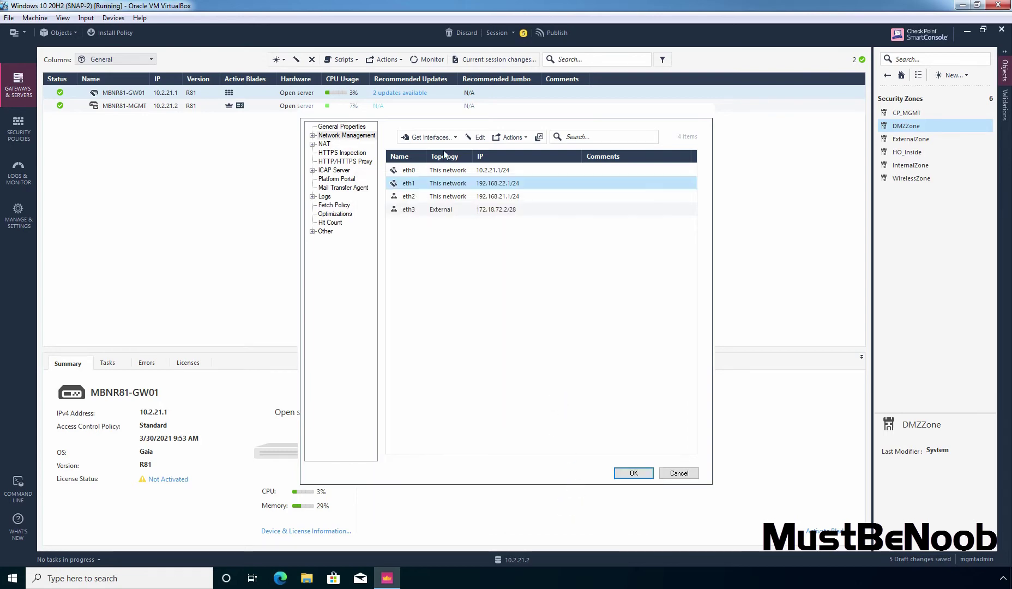
Open the eth2 interface properties, checking the topology diagram for reference.
click(399, 197)
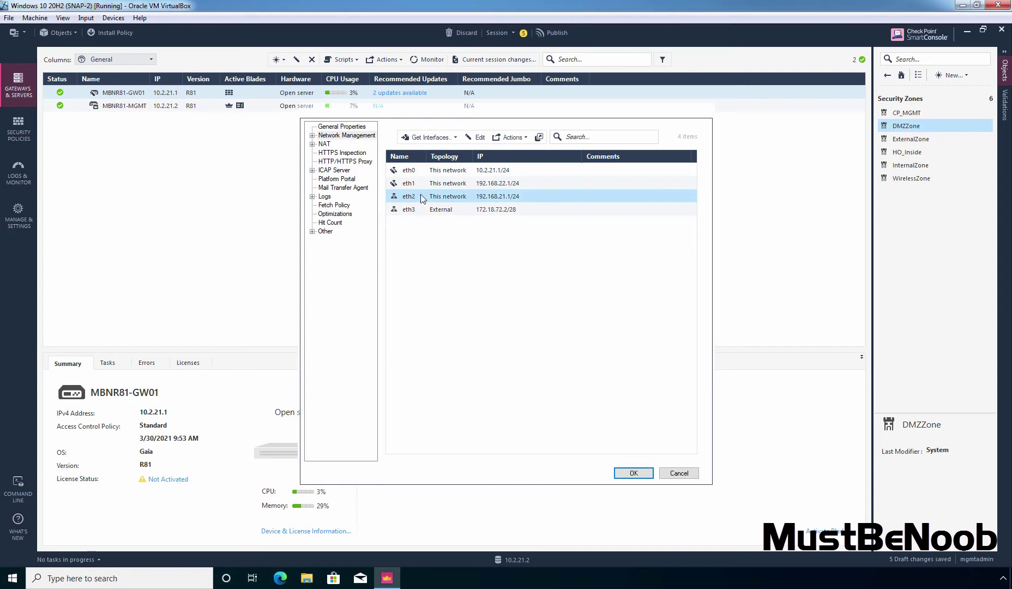
click(476, 137)
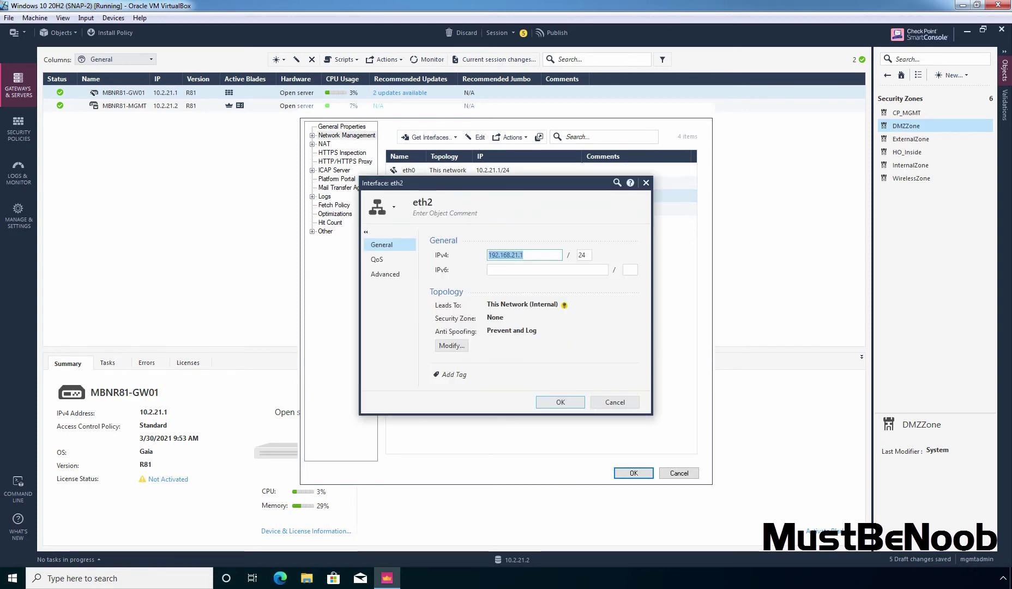
key(alt+Tab)
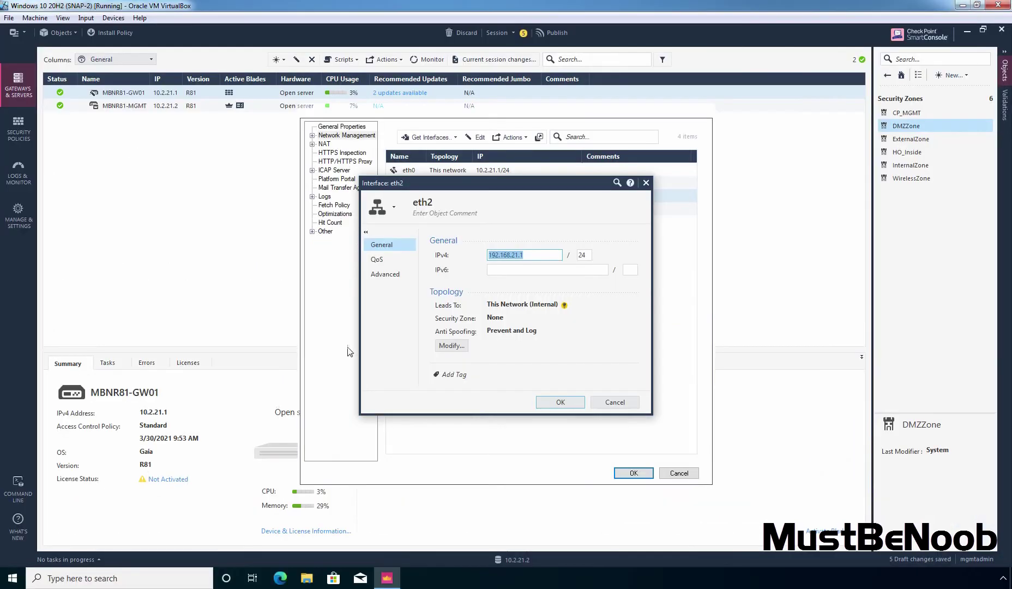
key(alt+Tab)
Place eth2 in a new security zone HO_DMZ with comment 'Head Office DMZ'.
click(451, 348)
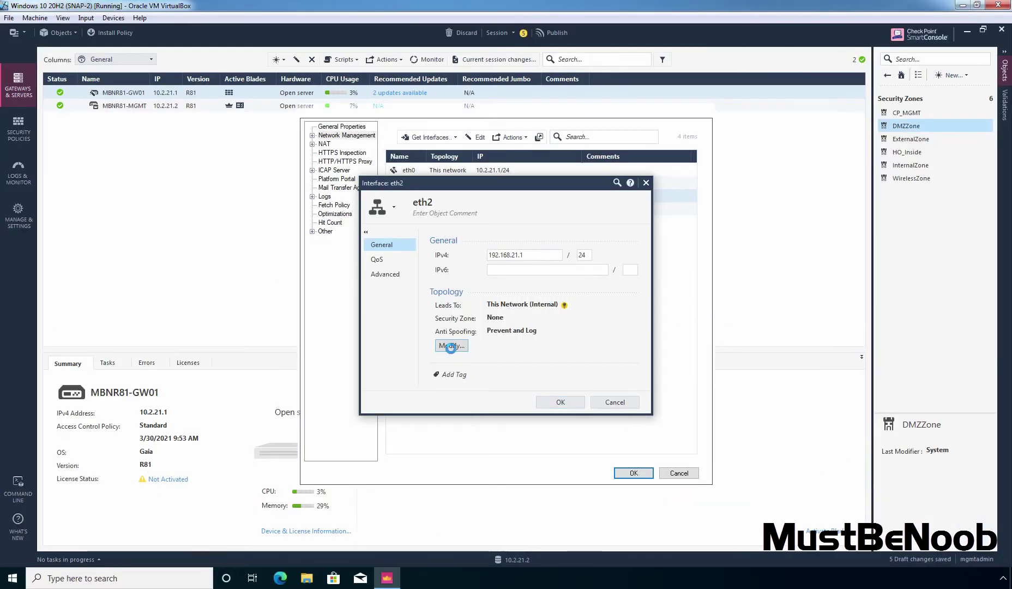
click(414, 391)
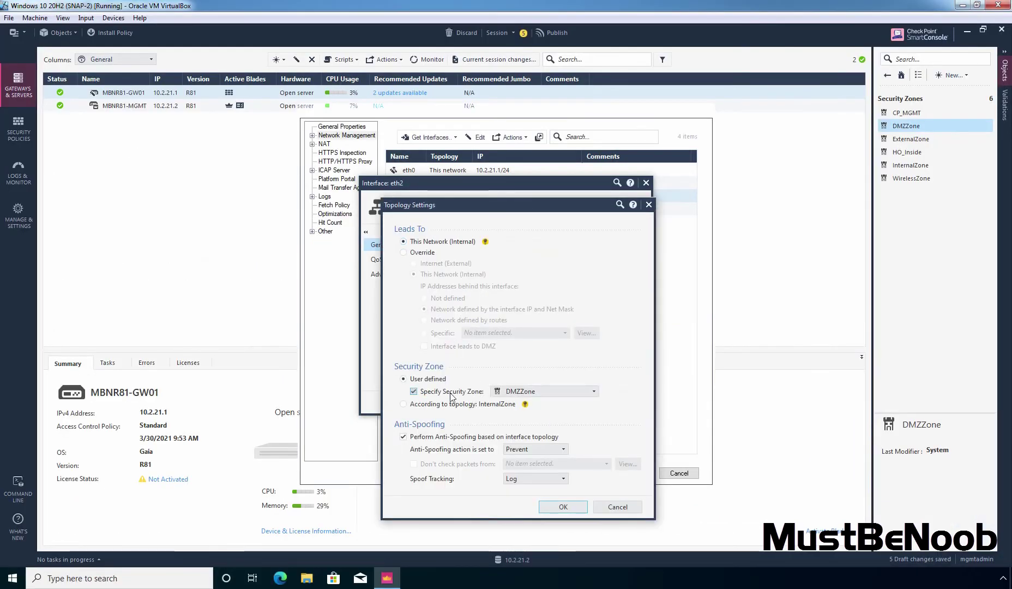
click(594, 391)
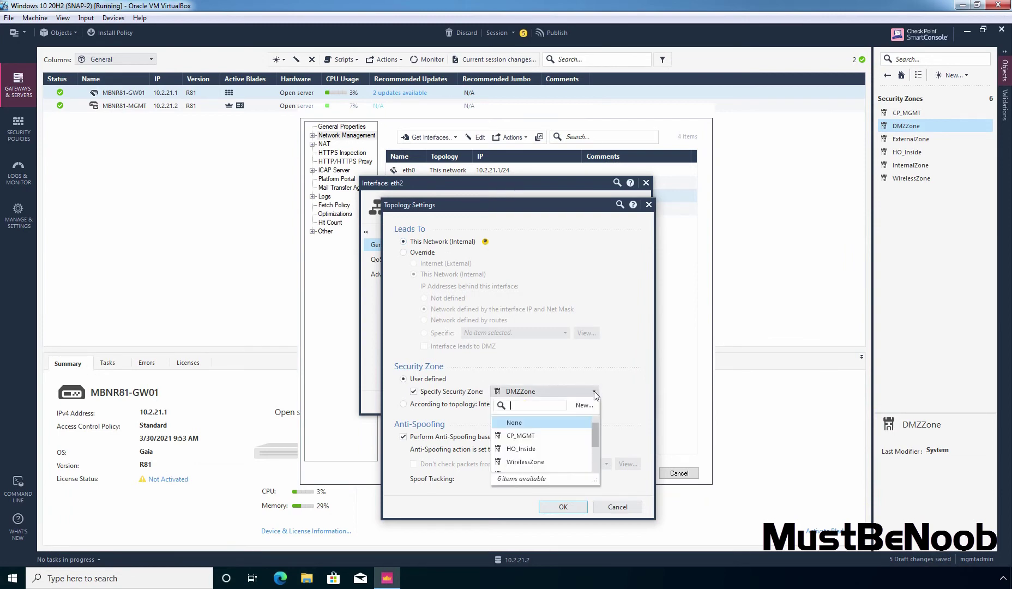
click(583, 405)
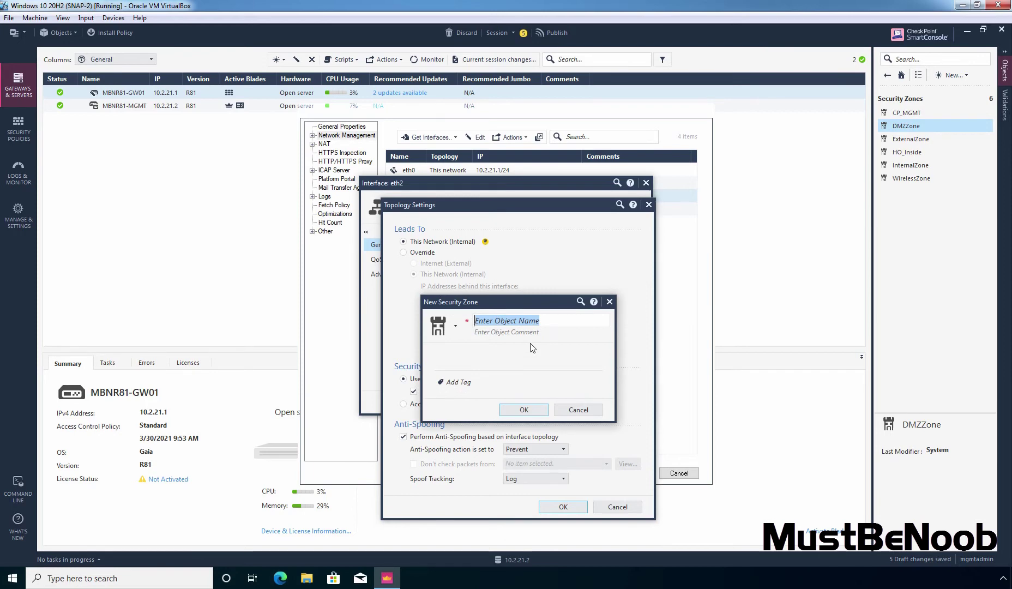
text(HO_DMZ)
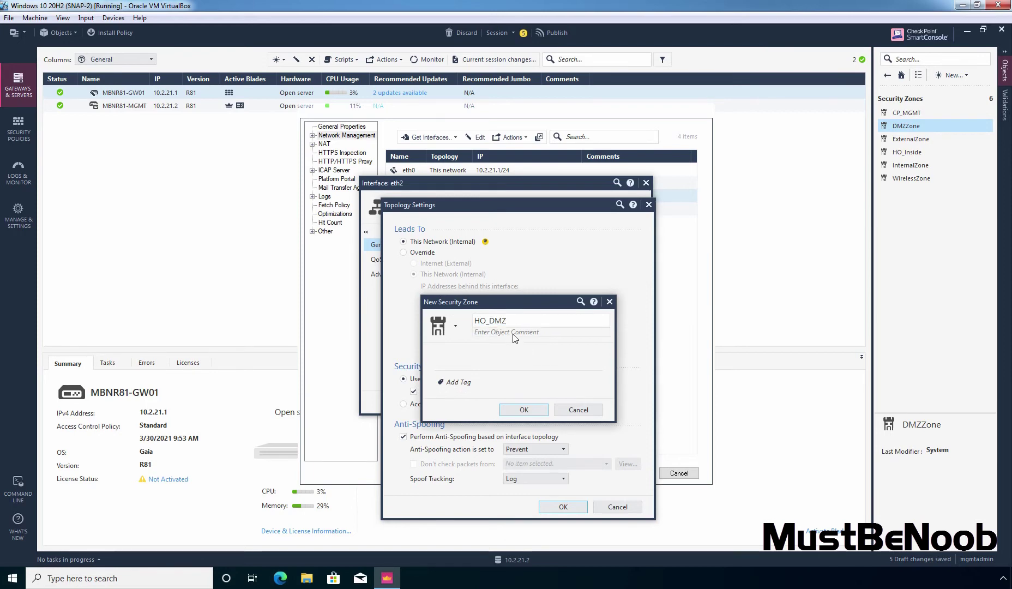
click(513, 334)
text(Head Office DMZ)
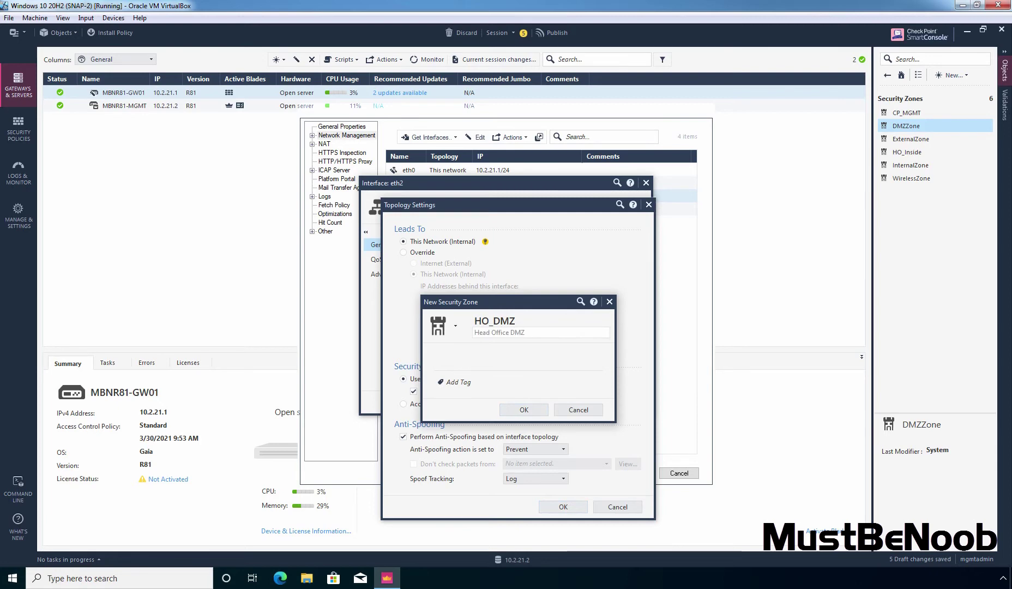
click(524, 410)
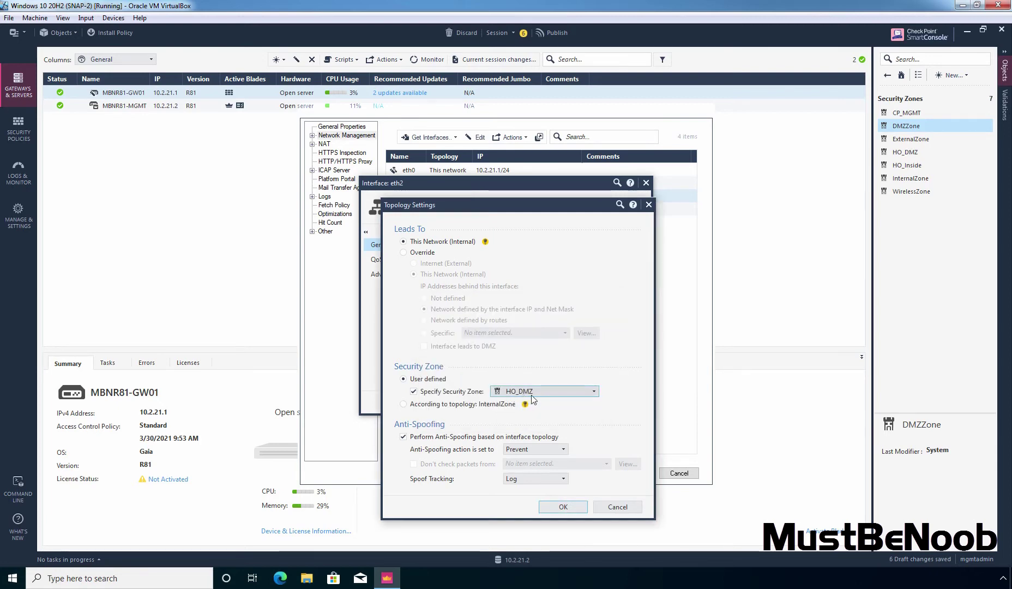
click(562, 507)
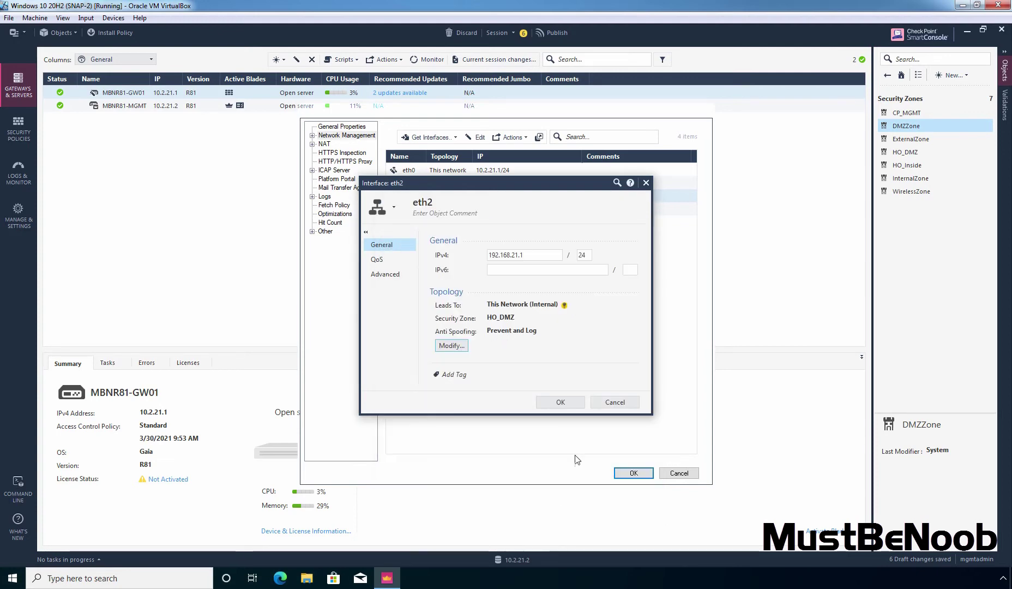
click(560, 402)
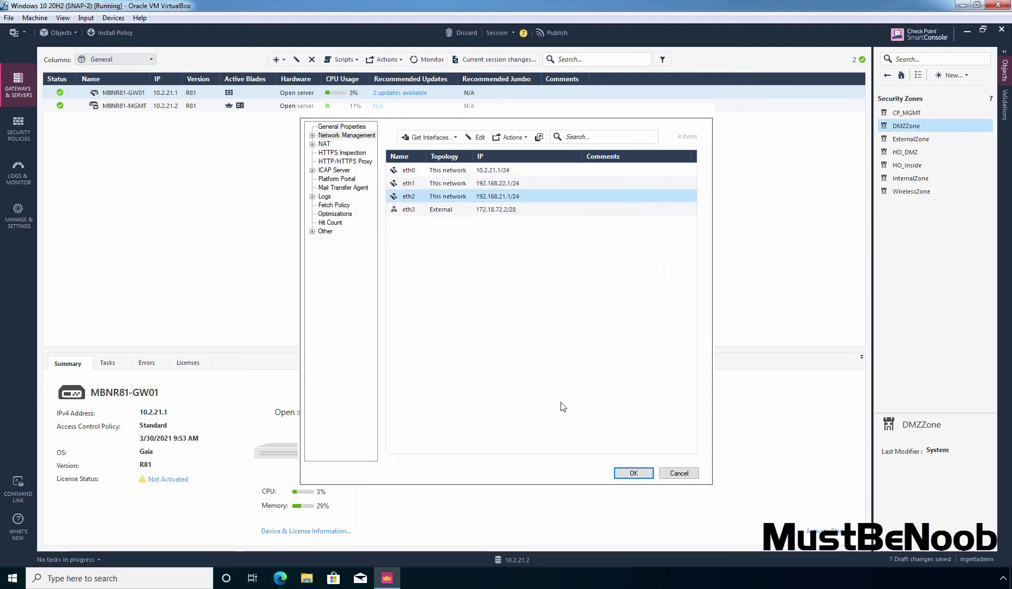
click(409, 213)
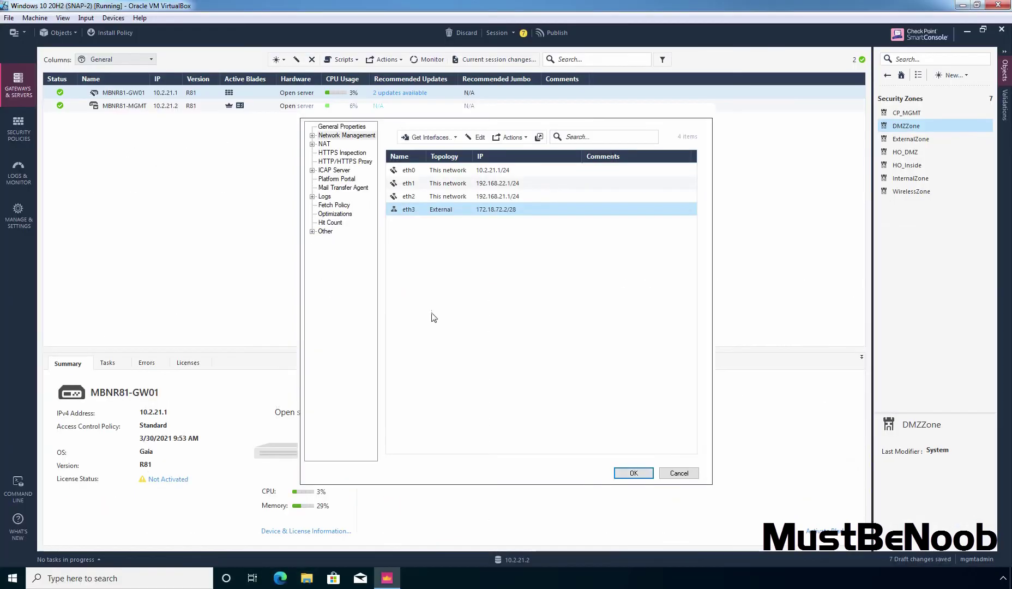
Place eth3 in new zone HO_Outside, commented 'Head Office Internet', and save the gateway properties.
click(474, 138)
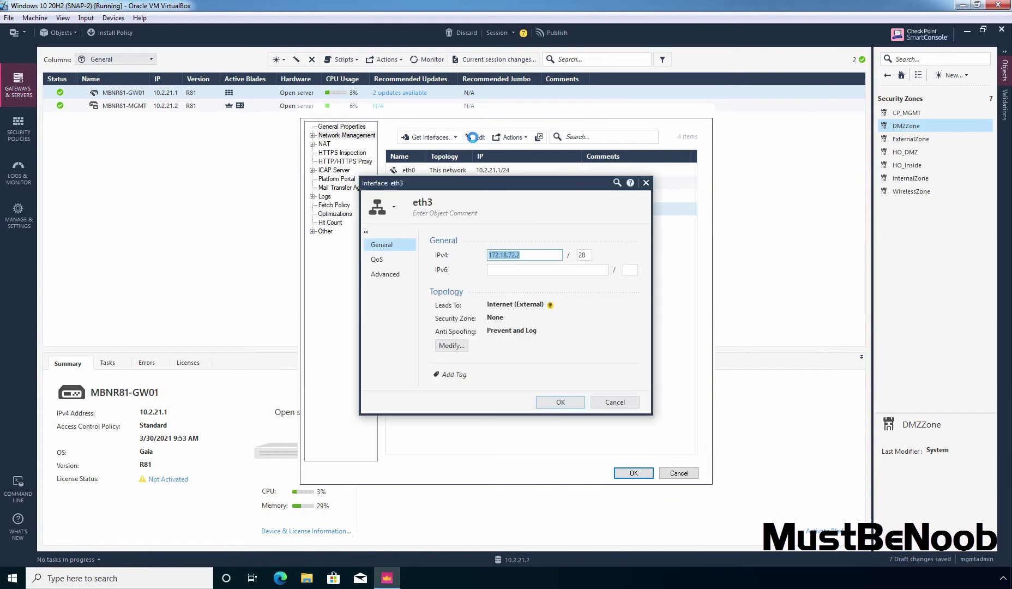
click(451, 347)
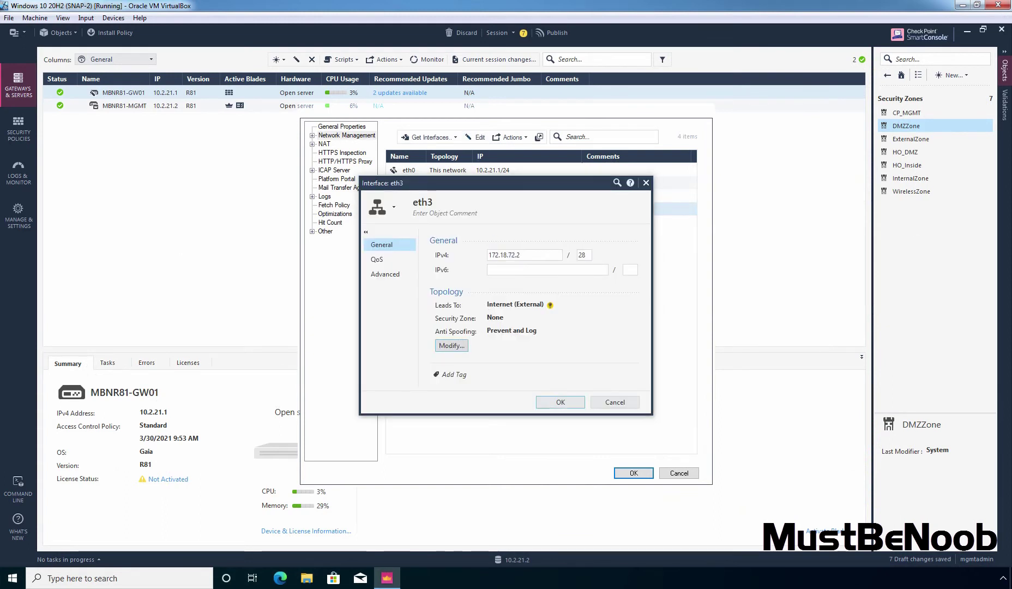
click(437, 391)
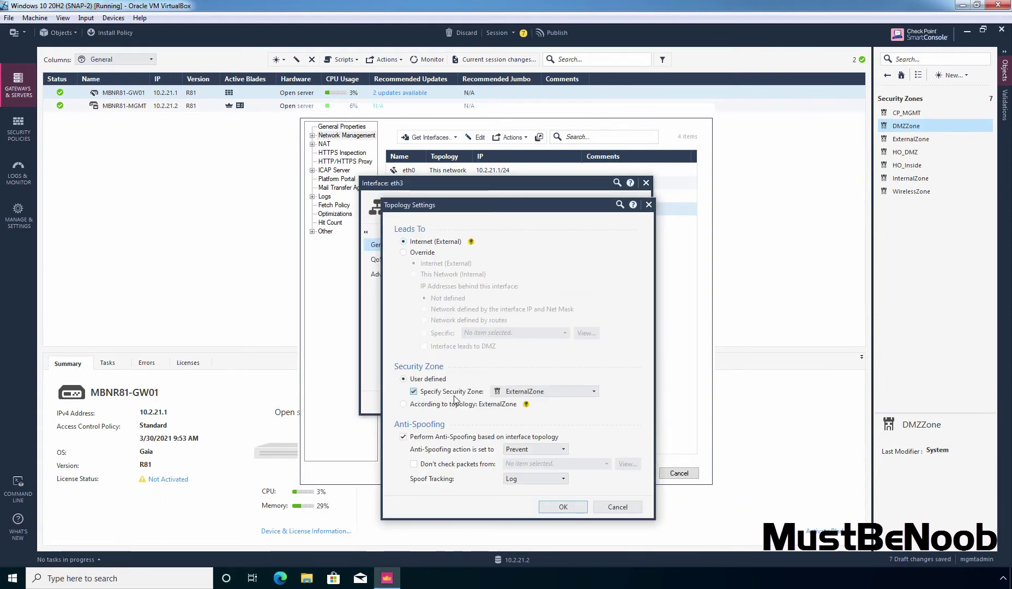
click(594, 392)
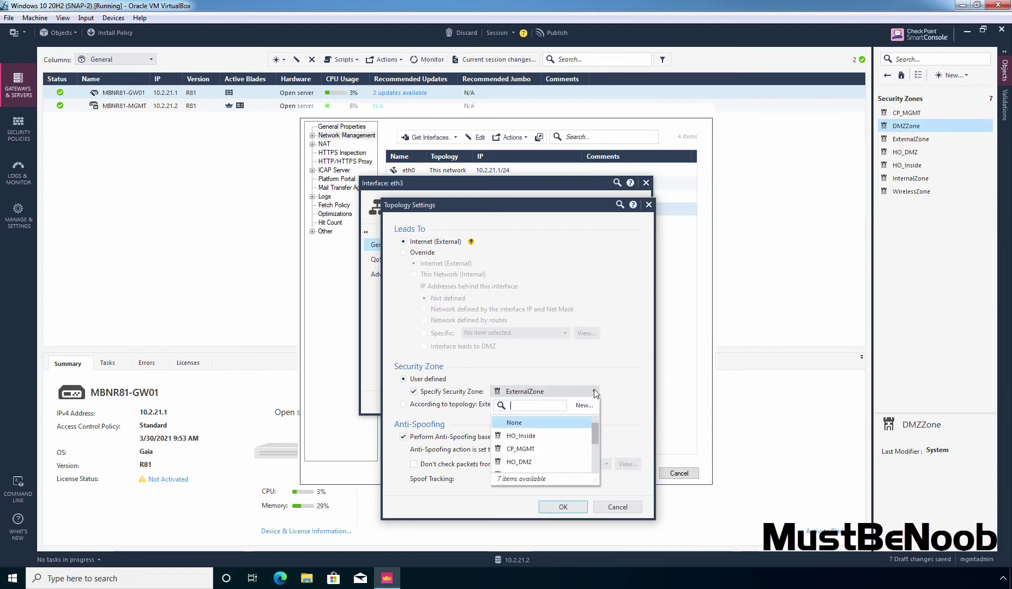
click(583, 405)
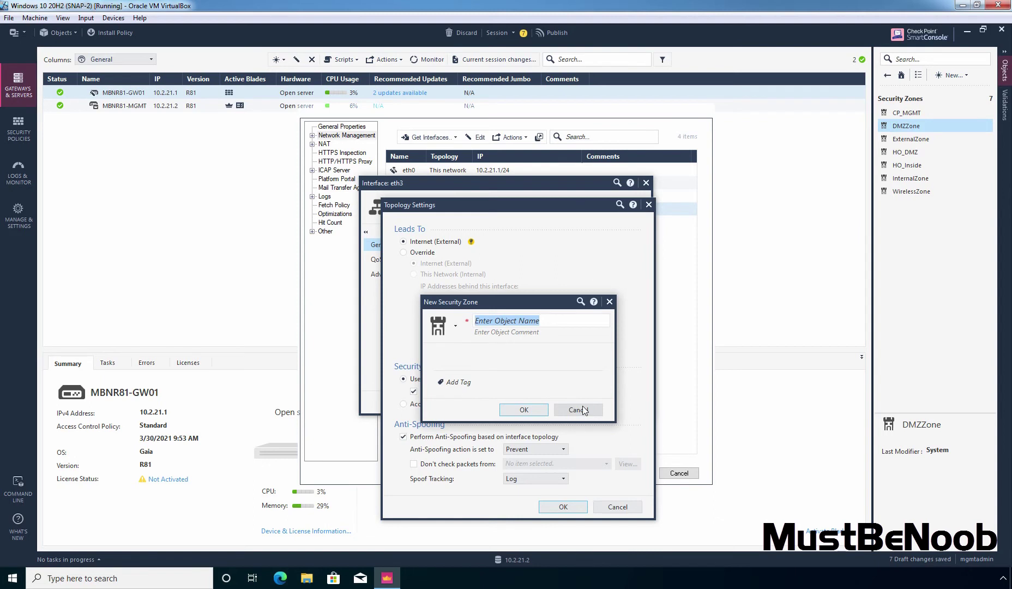
text(HO_Outside)
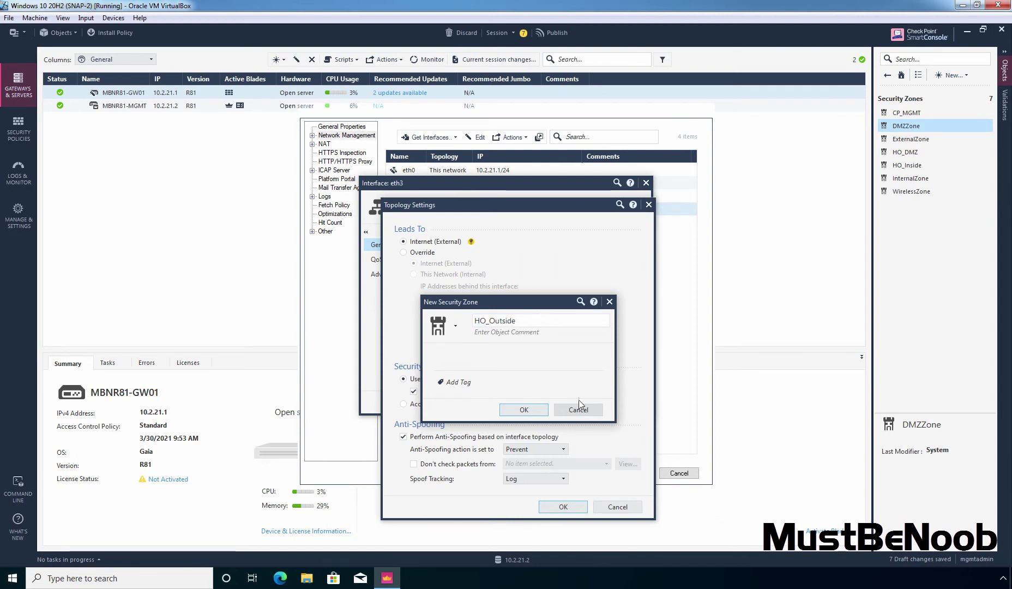
click(510, 333)
text(Head Office Internet)
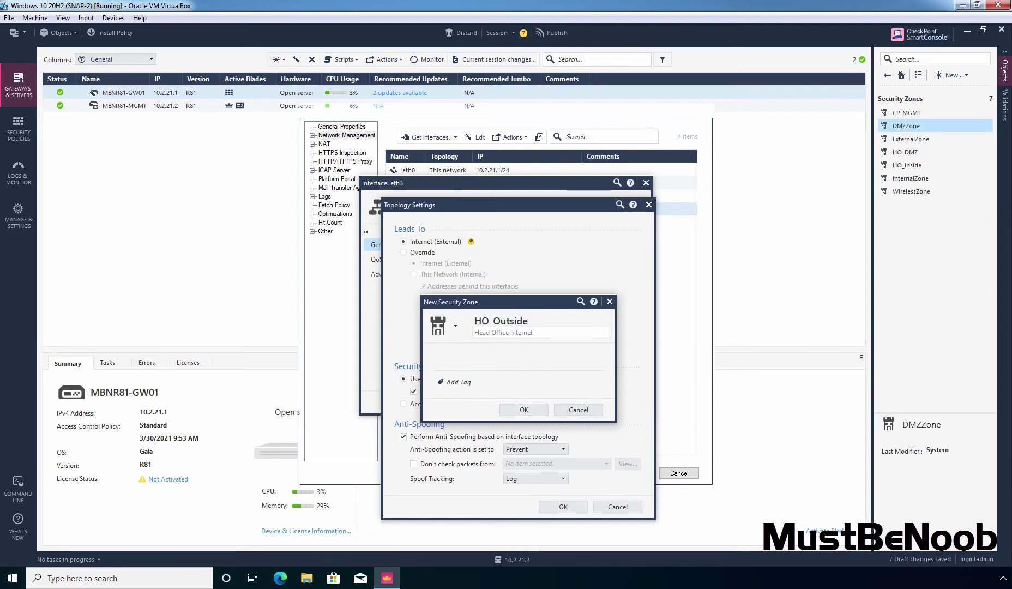
click(523, 410)
click(574, 510)
click(559, 403)
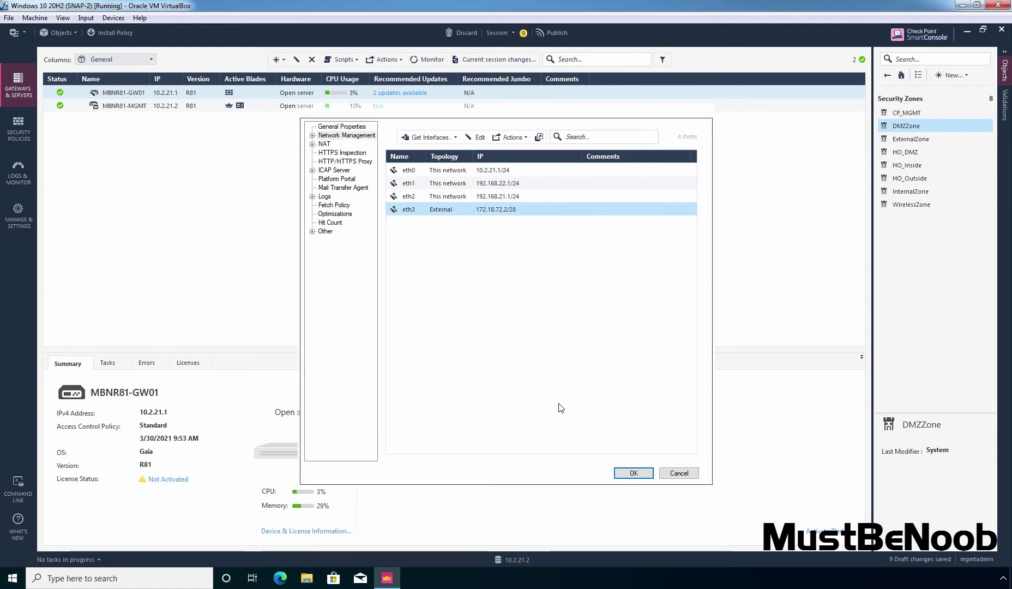
click(634, 473)
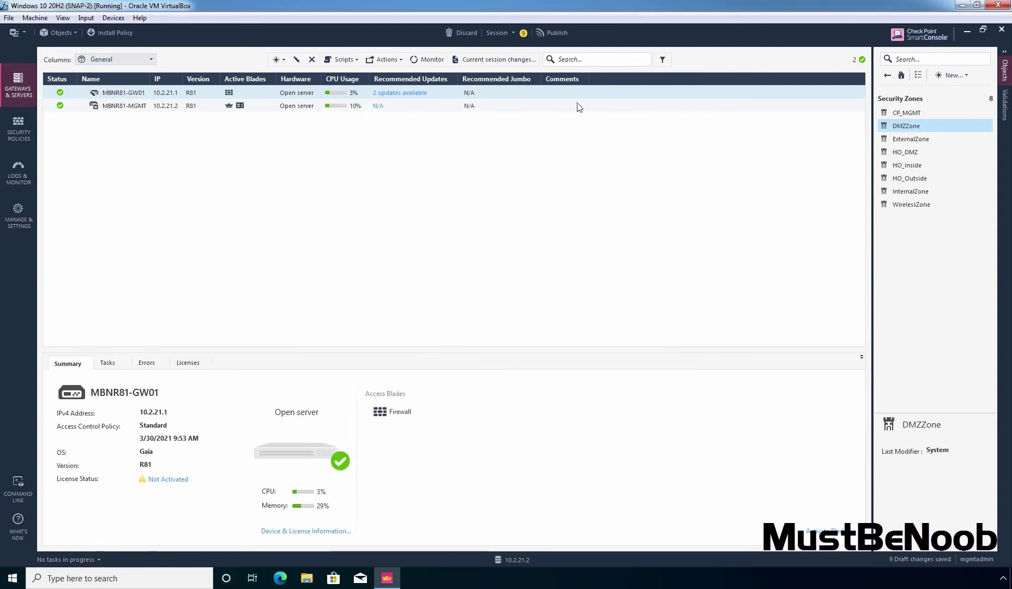
Publish the session changes and install the Standard policy on MBNR81-GW01, confirming it succeeded.
click(553, 33)
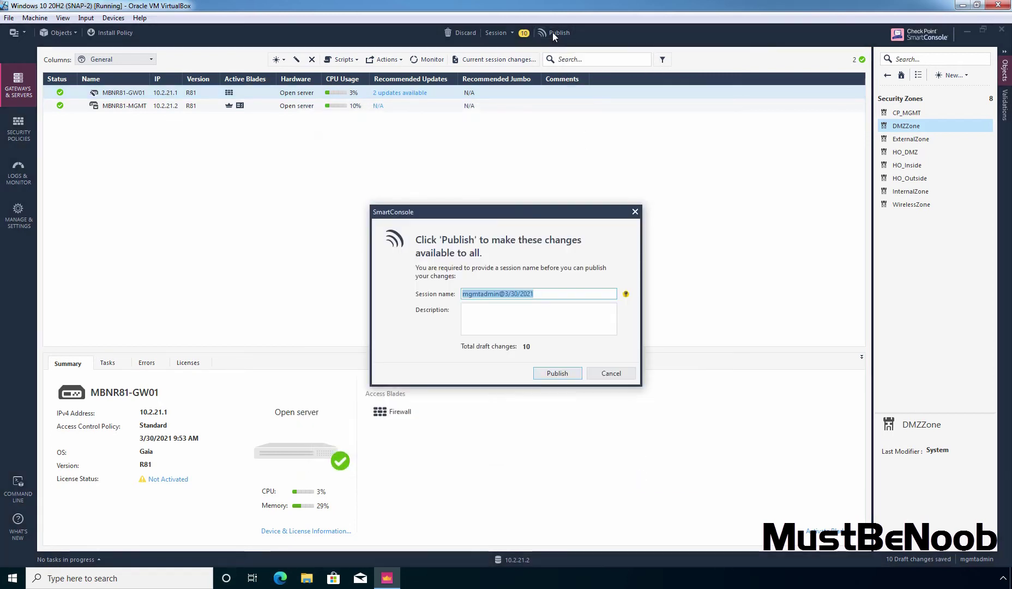
click(559, 373)
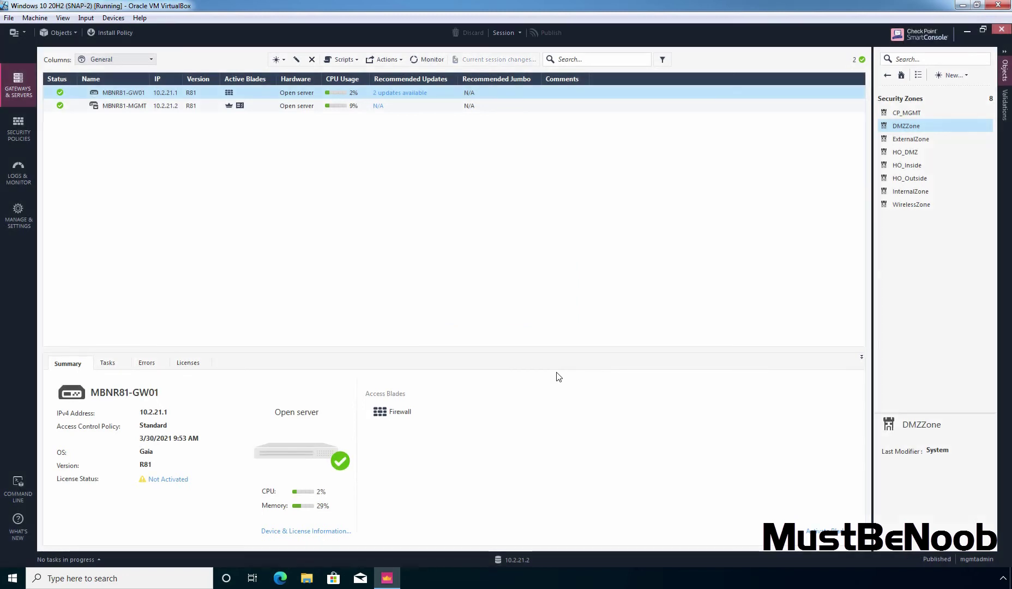
click(112, 33)
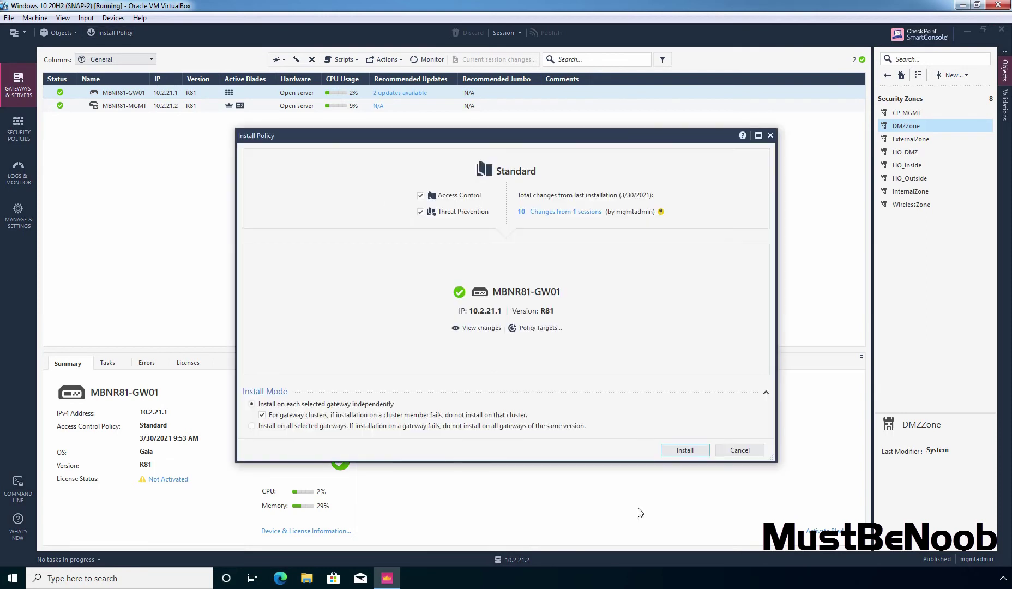
click(684, 450)
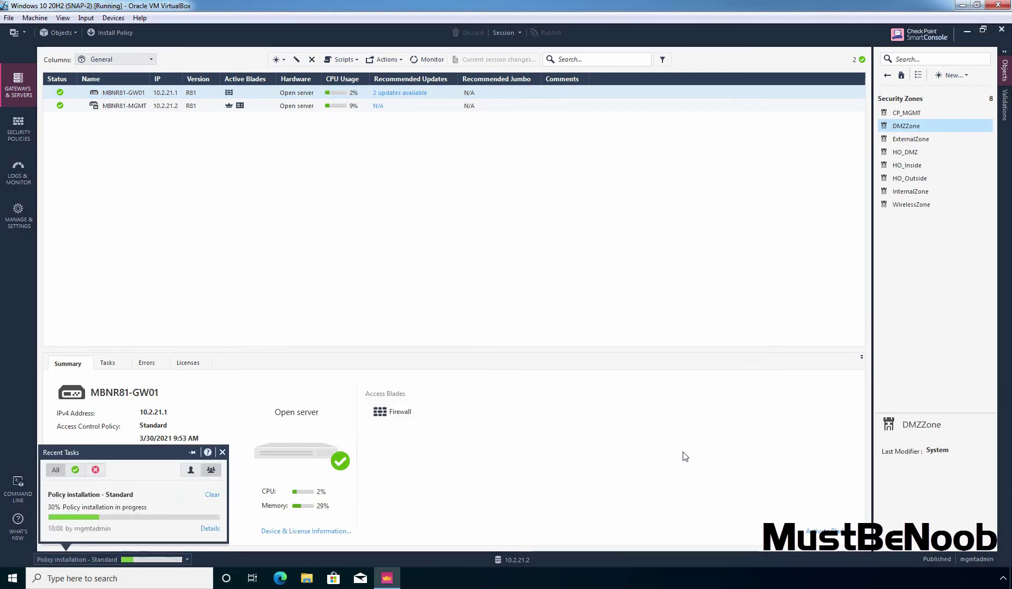
click(203, 528)
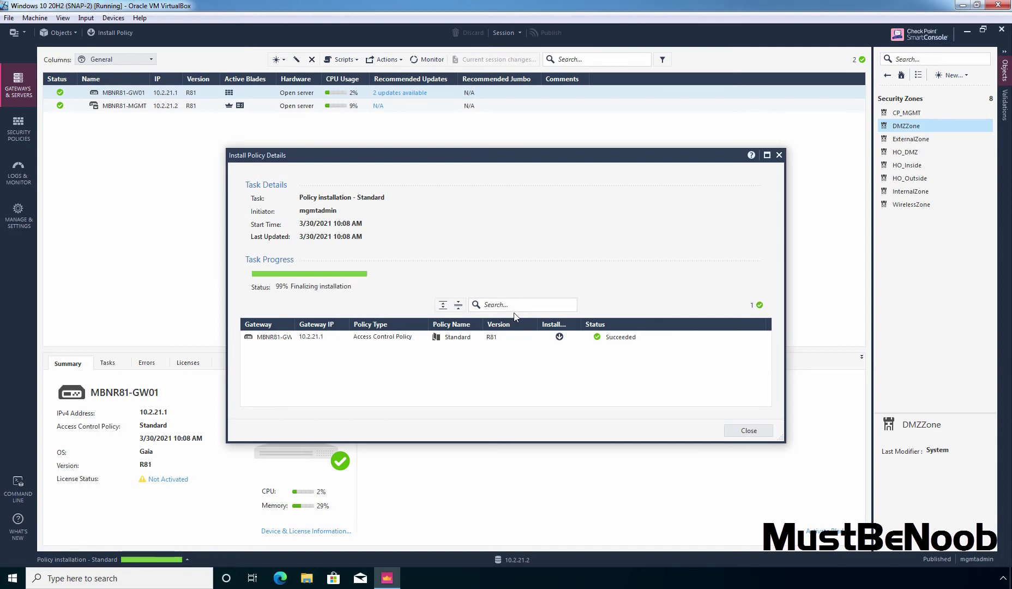
click(748, 431)
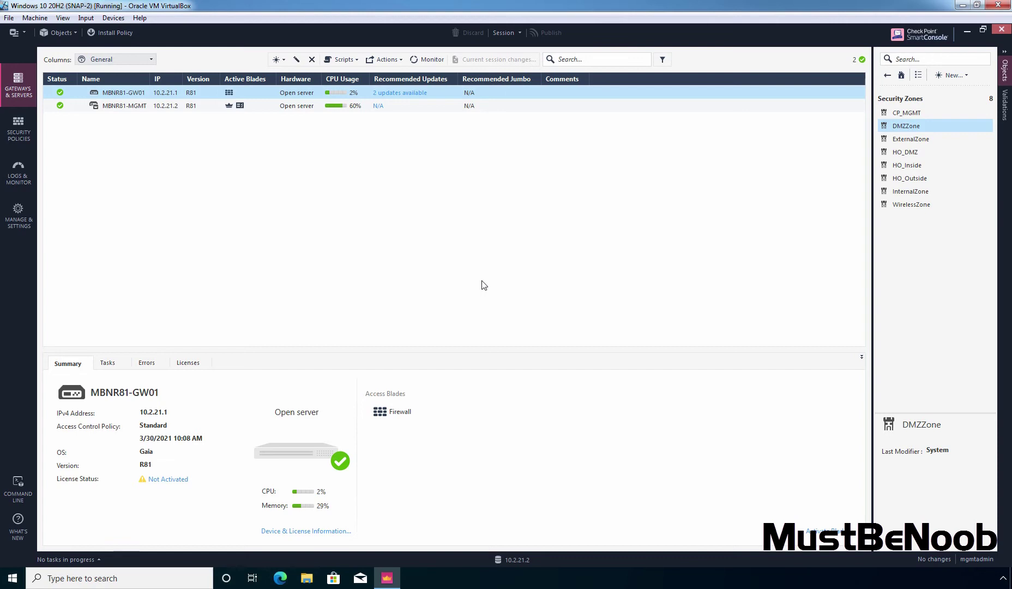
In Security Policies, add a section titled 'Internet access for Head Office' above the cleanup rule.
click(18, 125)
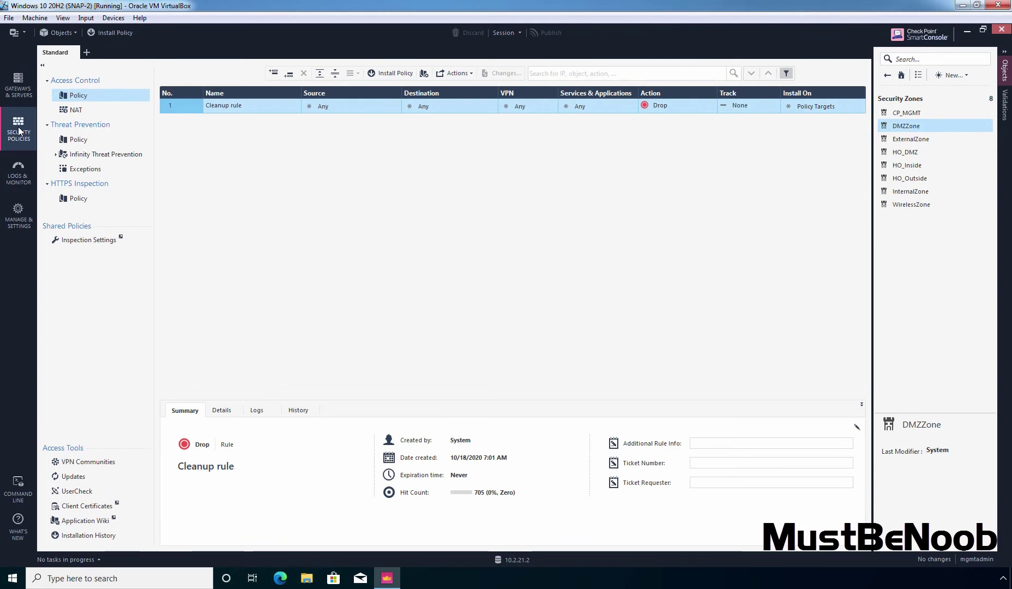
right_click(189, 105)
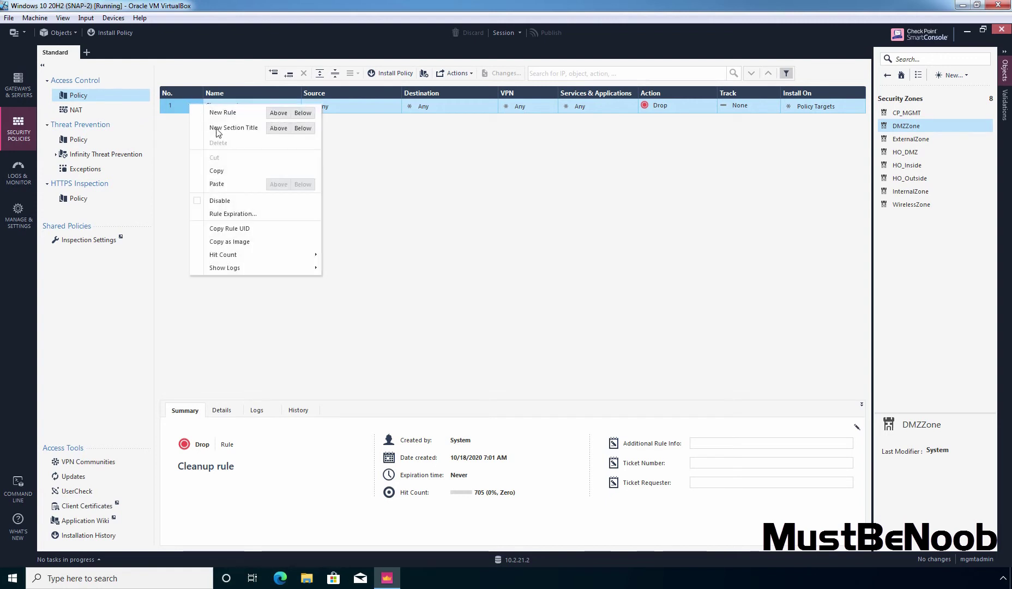
click(279, 129)
text(Allow Internet Access to Head Office LAN and Servers)
key(Return)
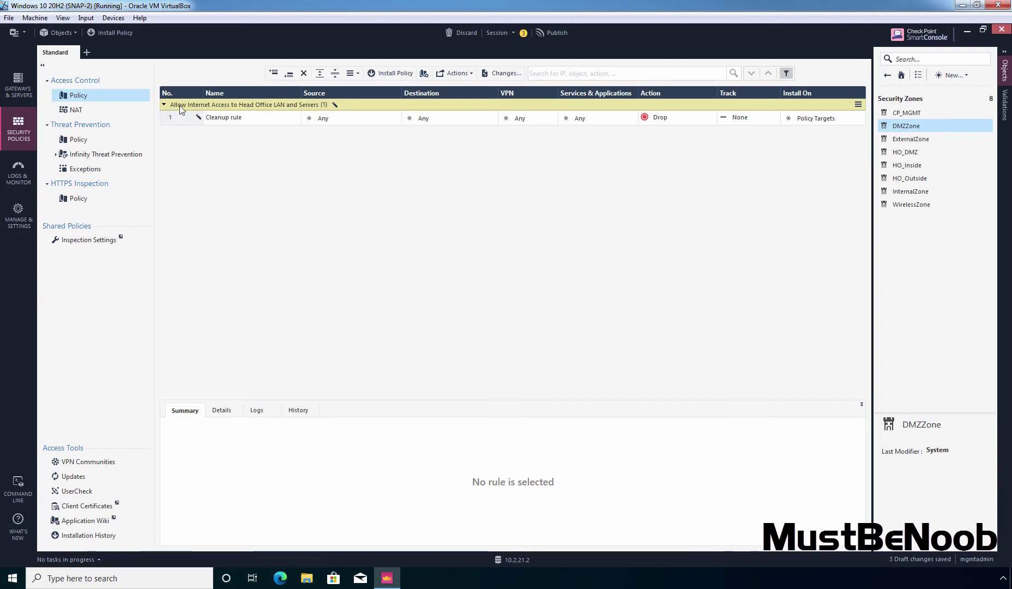
Add a 'Default Cleanup Rule' section title above the cleanup rule and collapse it.
click(183, 123)
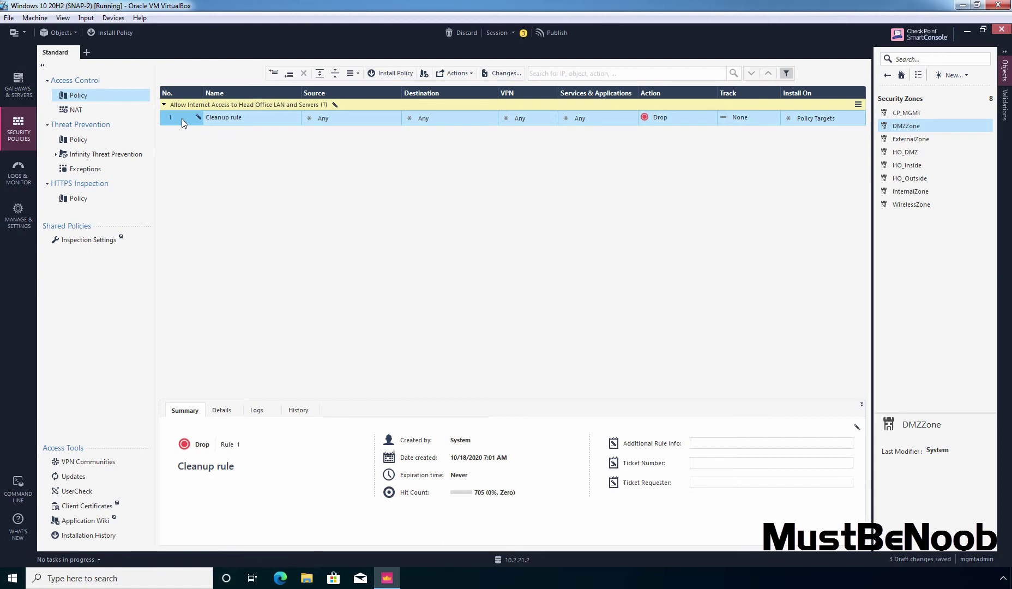
right_click(182, 119)
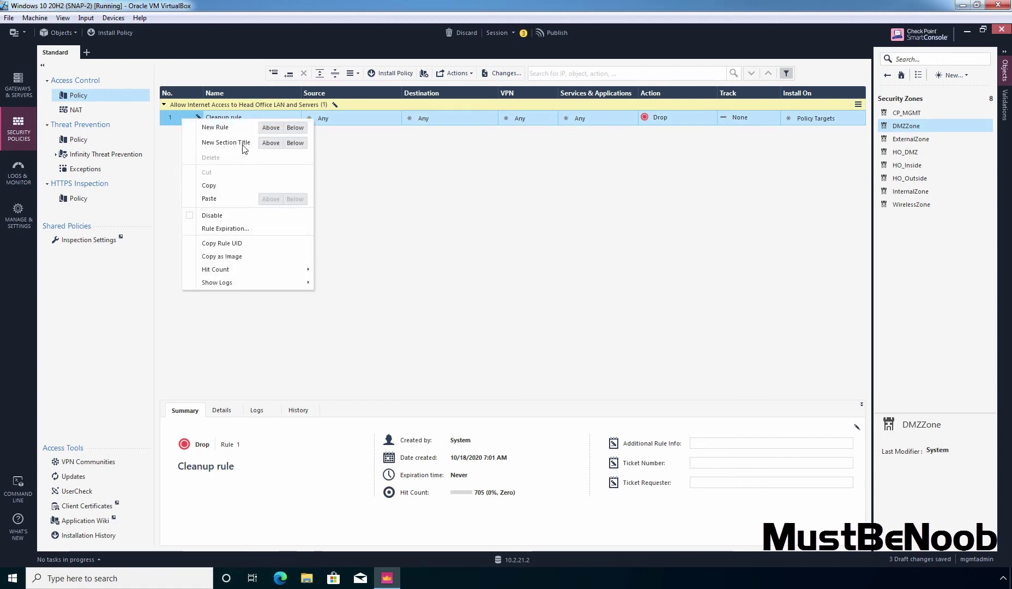
click(270, 143)
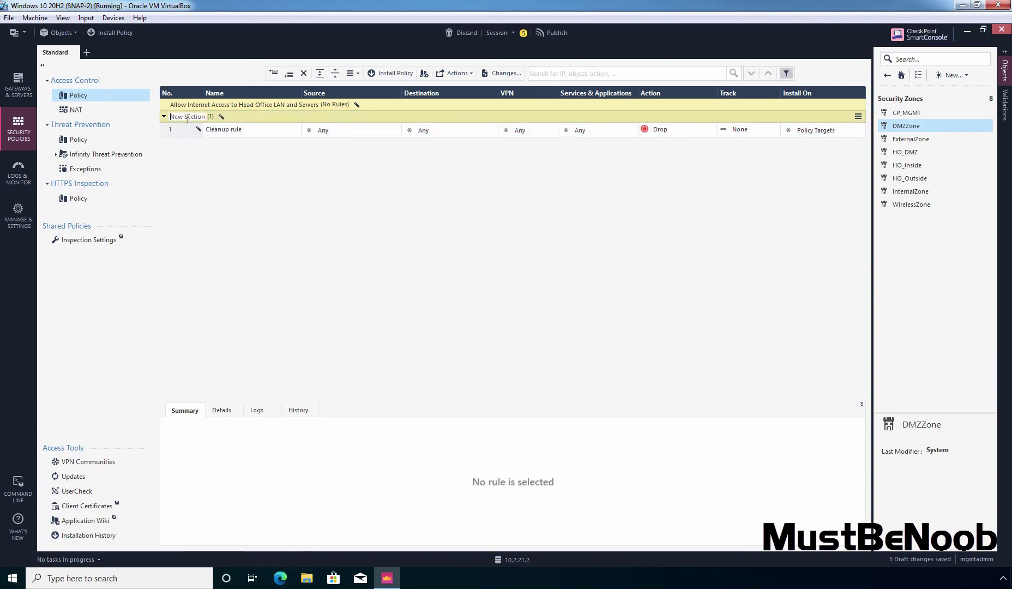
text(Default Cleanup Rule)
key(Return)
click(164, 116)
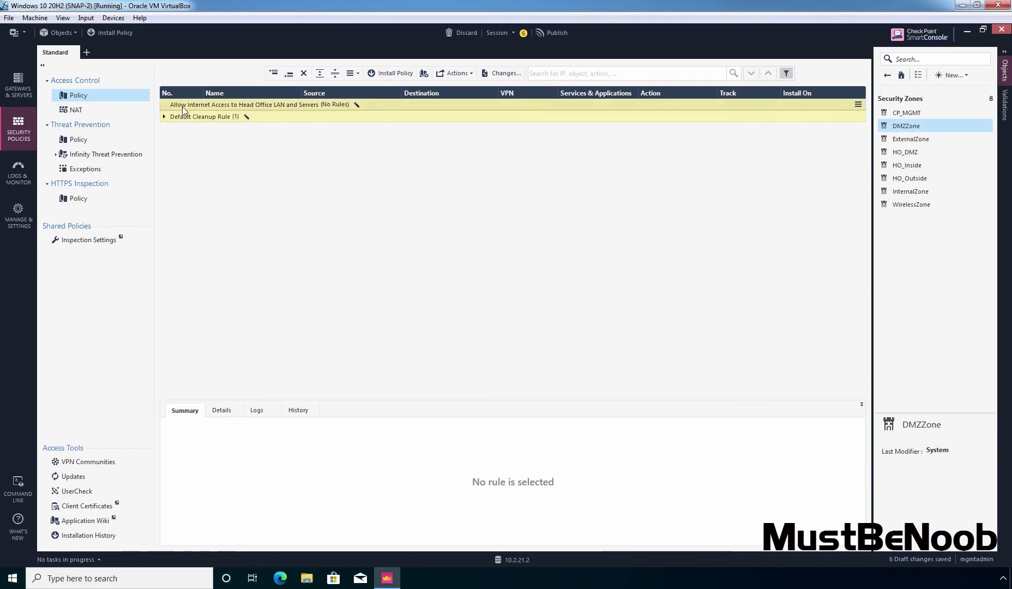
Add a new rule named 'Allow ICMP and NTP' in the Internet access section.
right_click(182, 106)
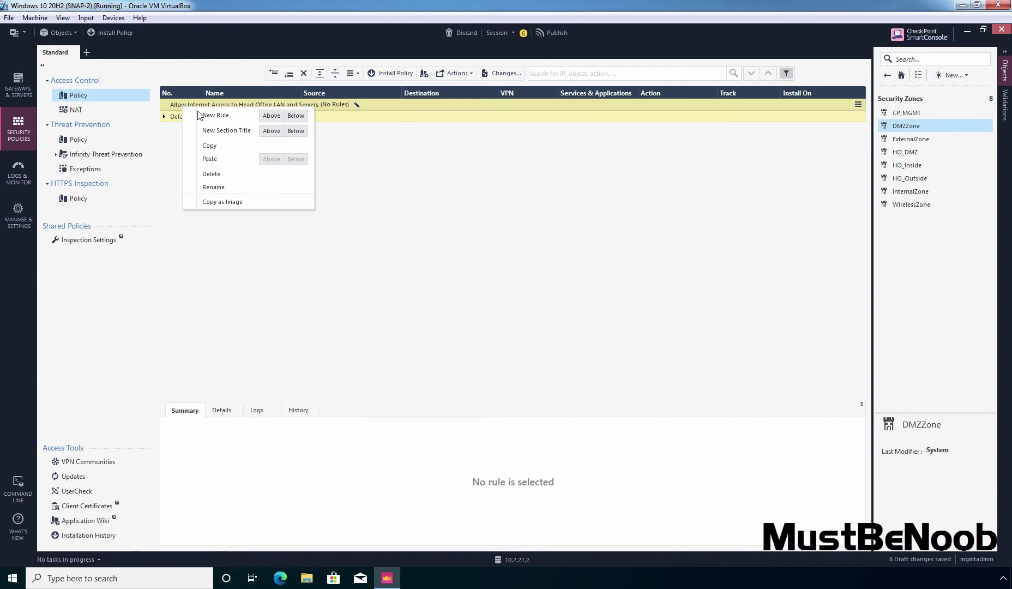
click(295, 115)
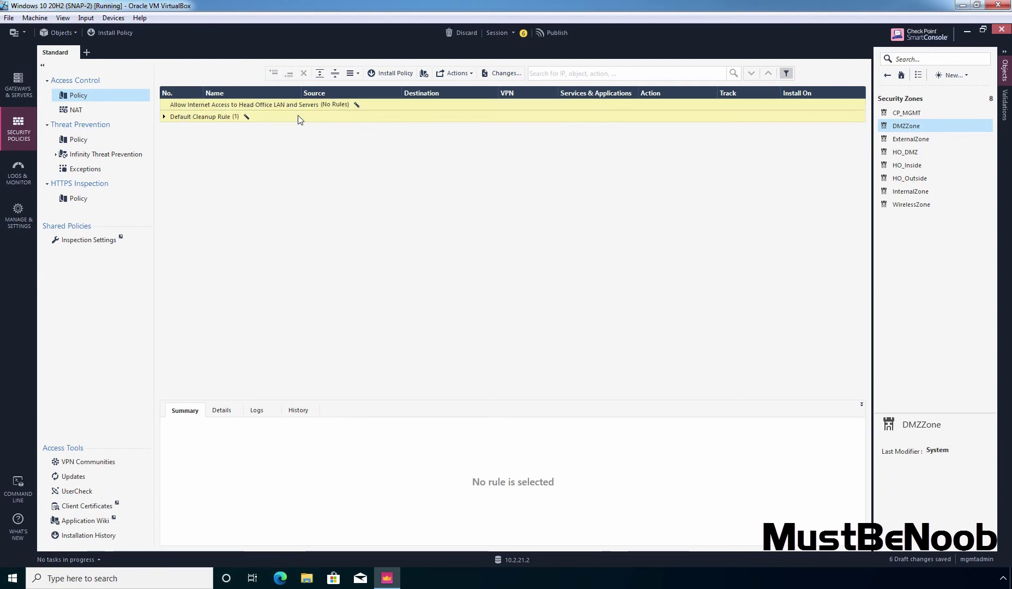
text(Allow ICMP and NTP)
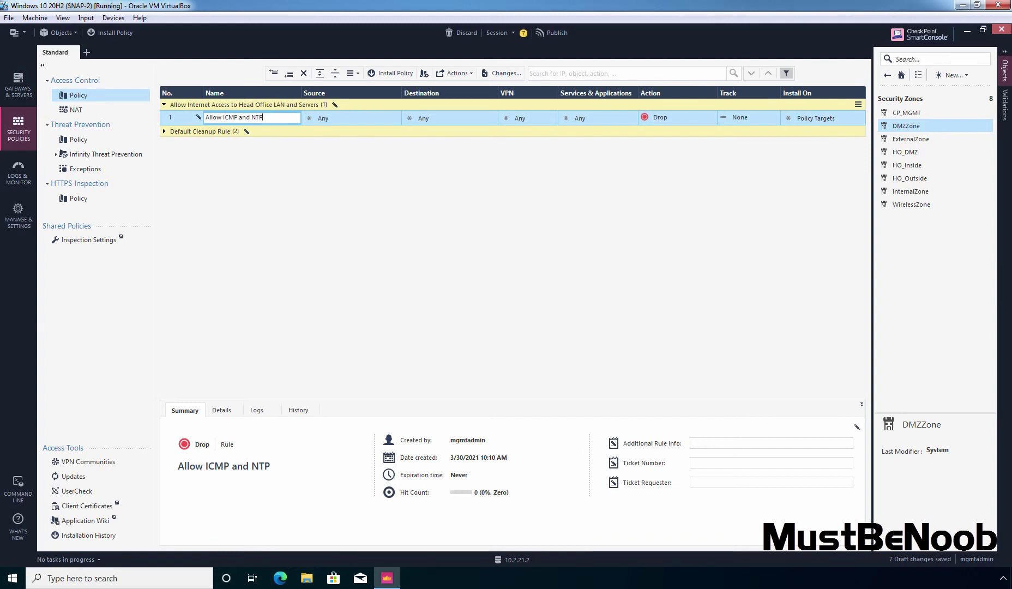
Name rule 1 Allow ICMP and NTP, with source HO_Inside and destination All_Internet.
key(Return)
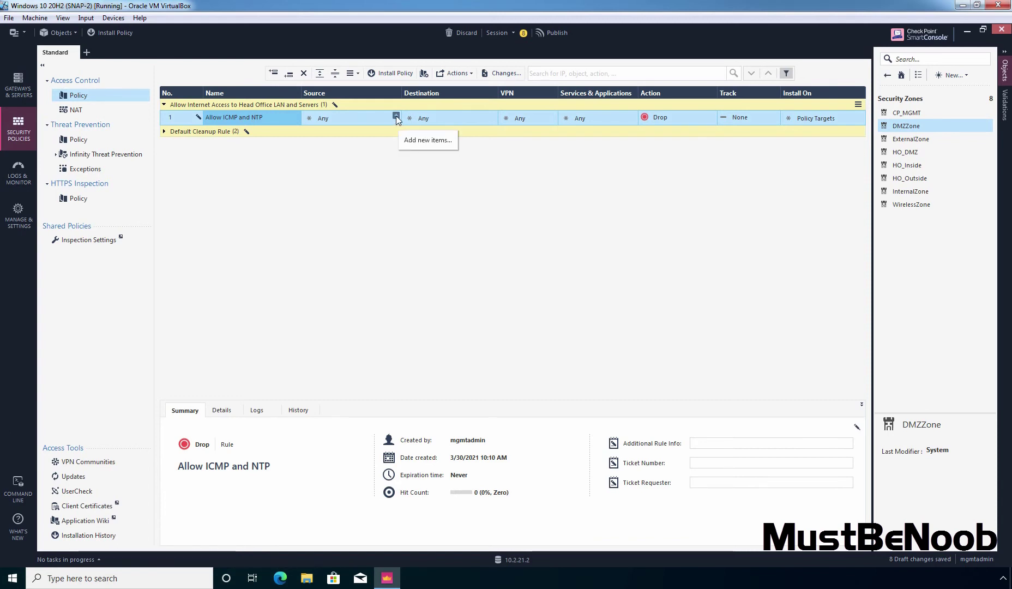
click(397, 116)
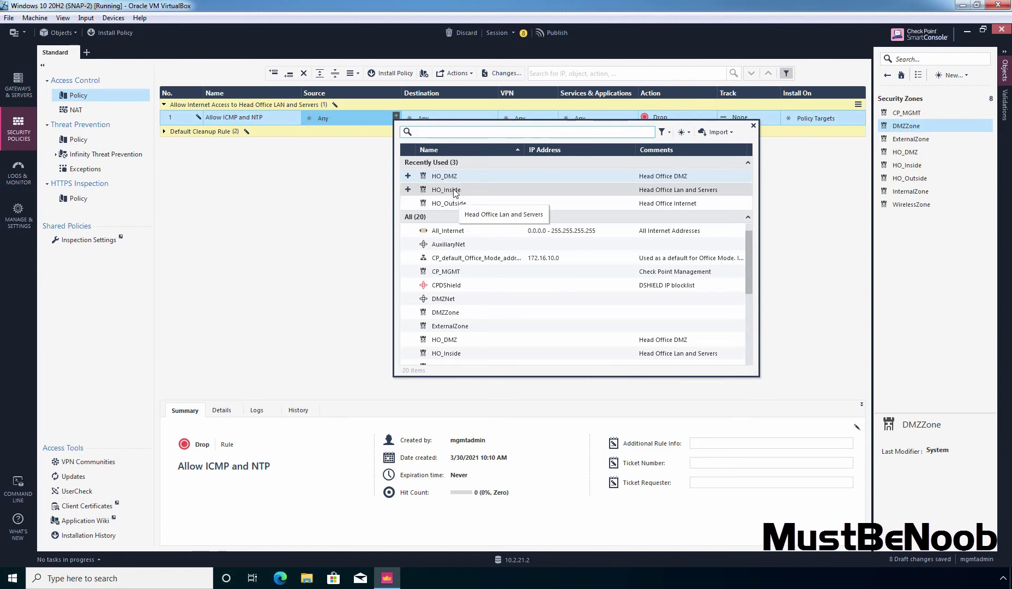
click(408, 190)
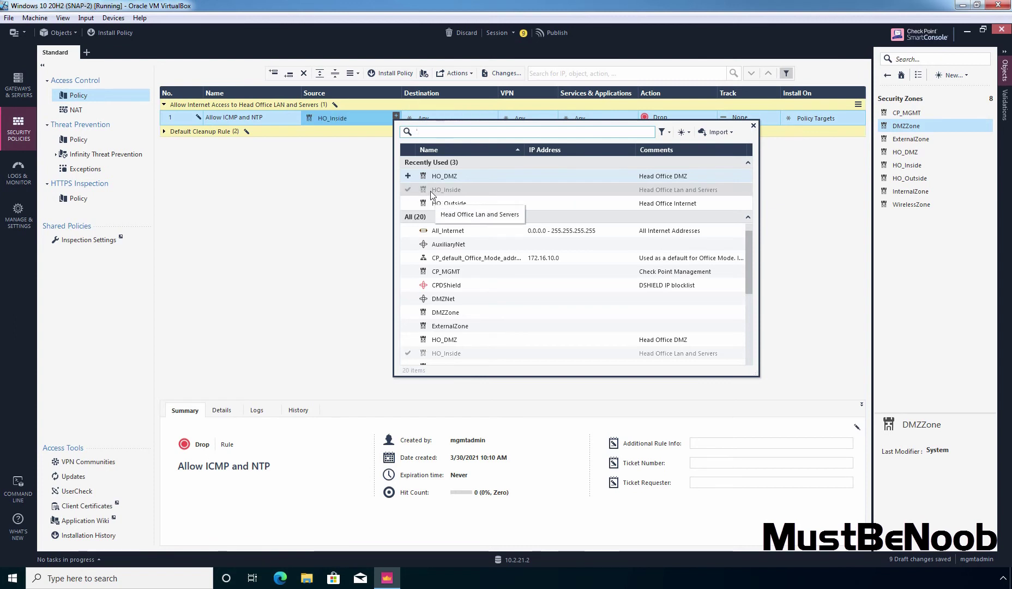
click(328, 208)
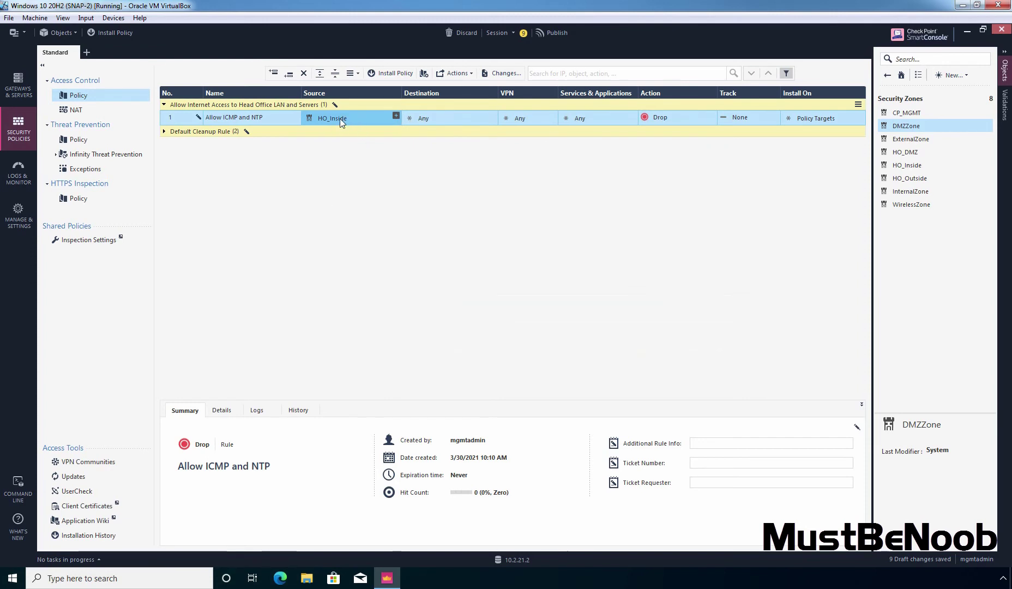
click(492, 116)
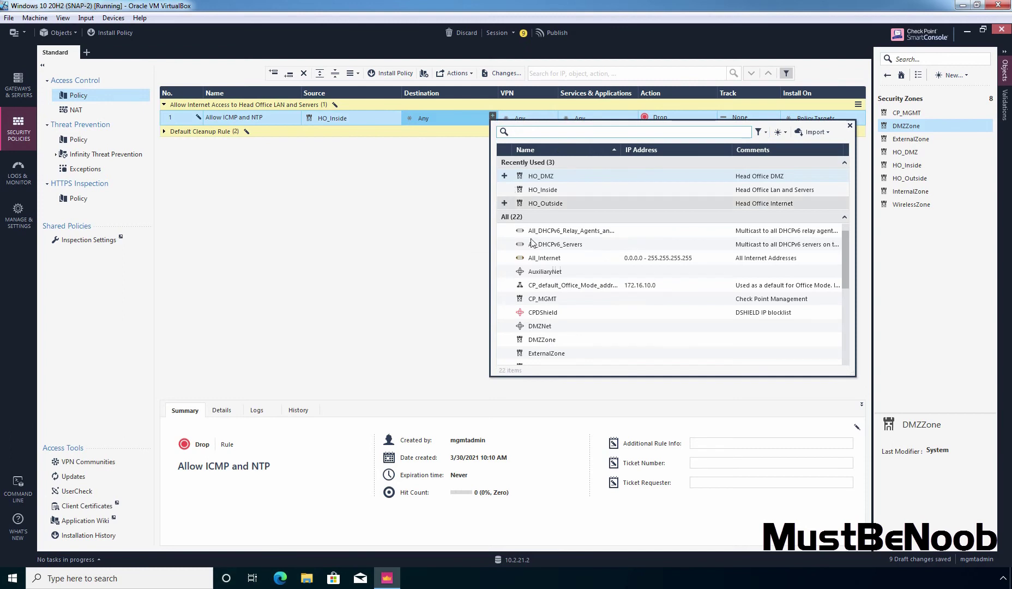
click(504, 258)
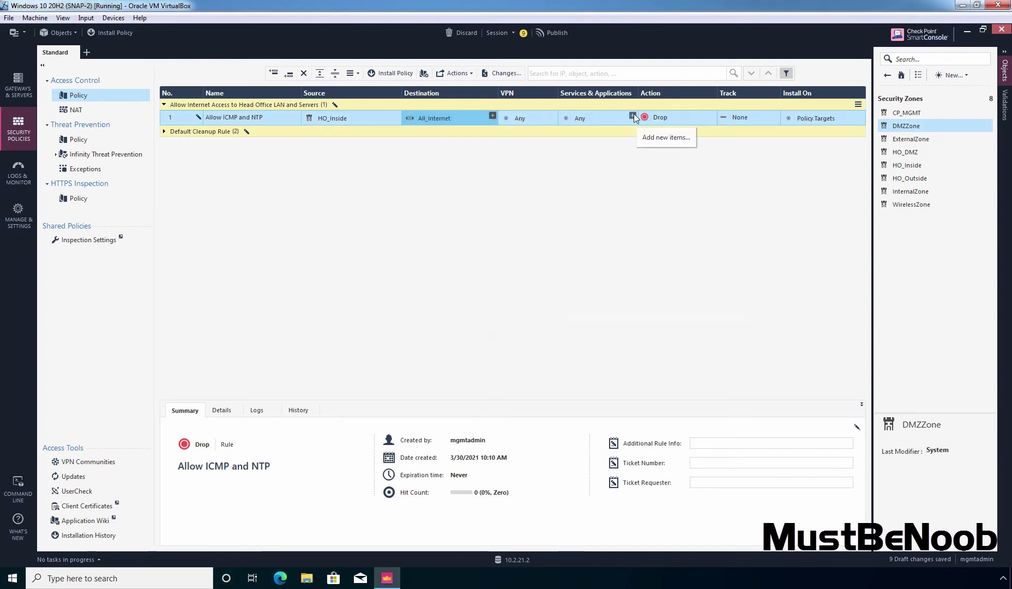
Add the echo-request and ntp services to the Allow ICMP and NTP rule.
click(632, 115)
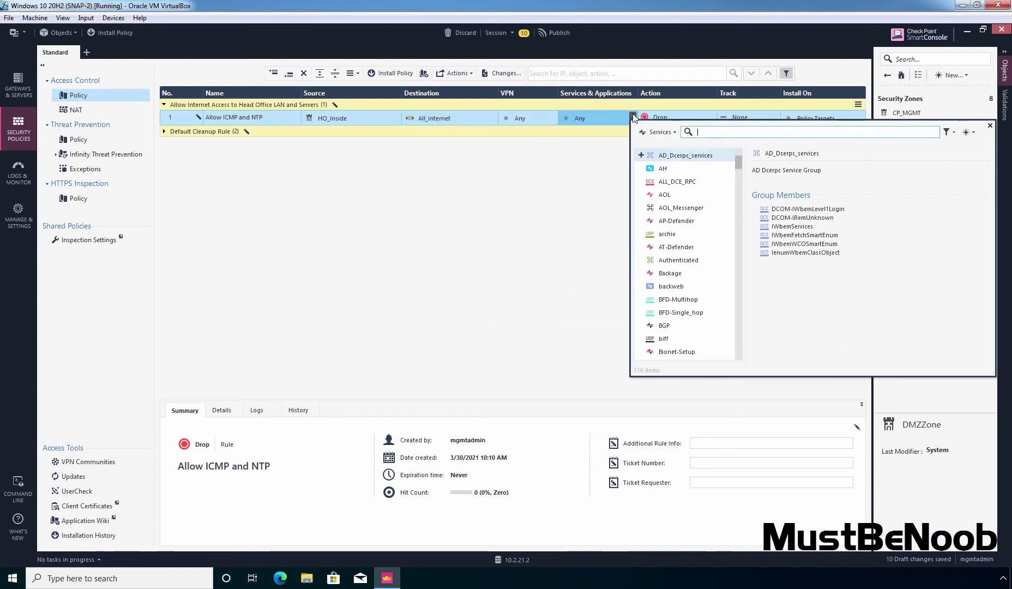
text(icmp)
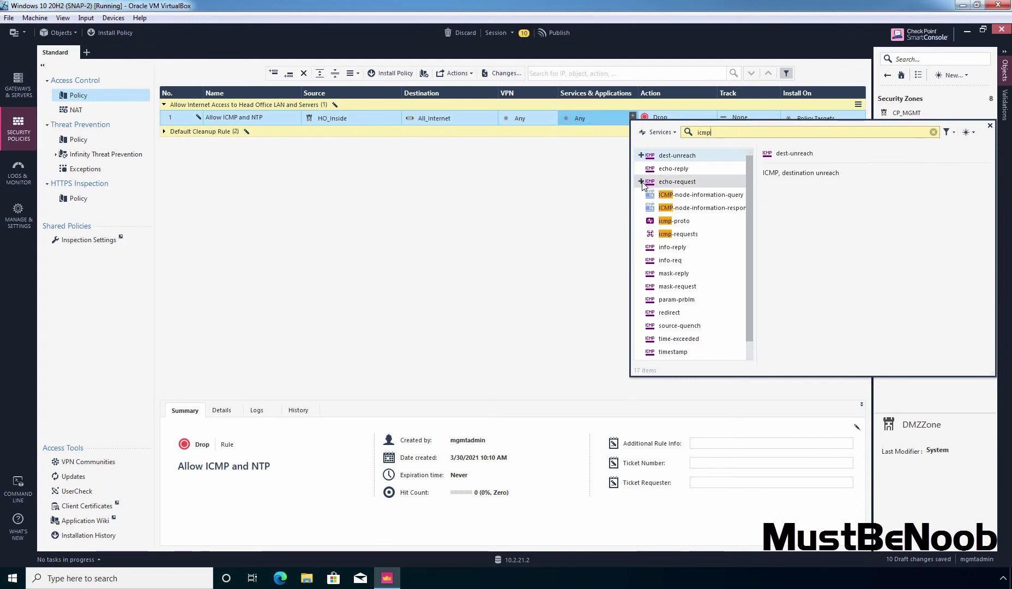
click(641, 182)
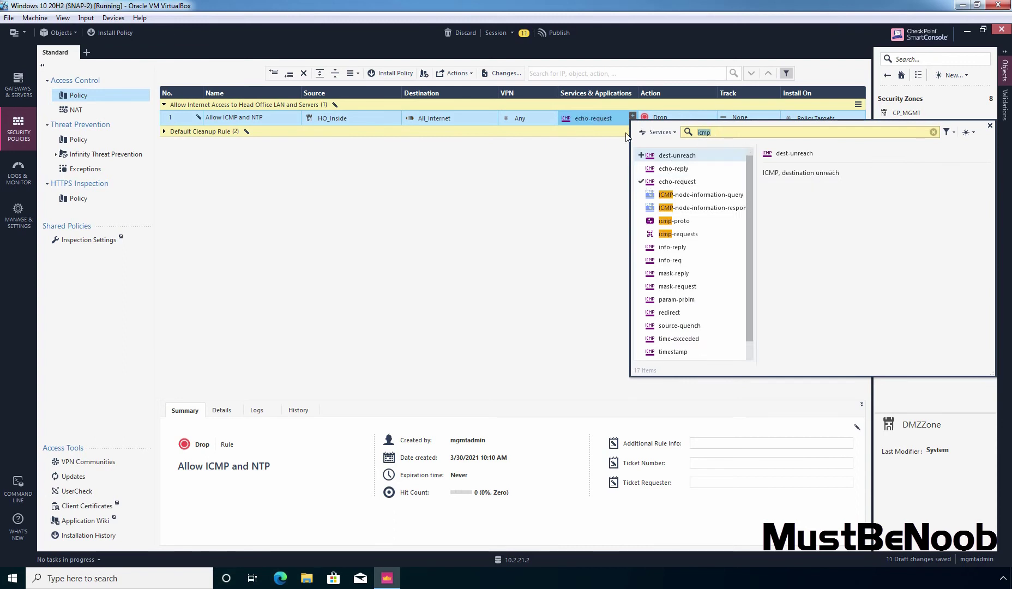
text(ntp)
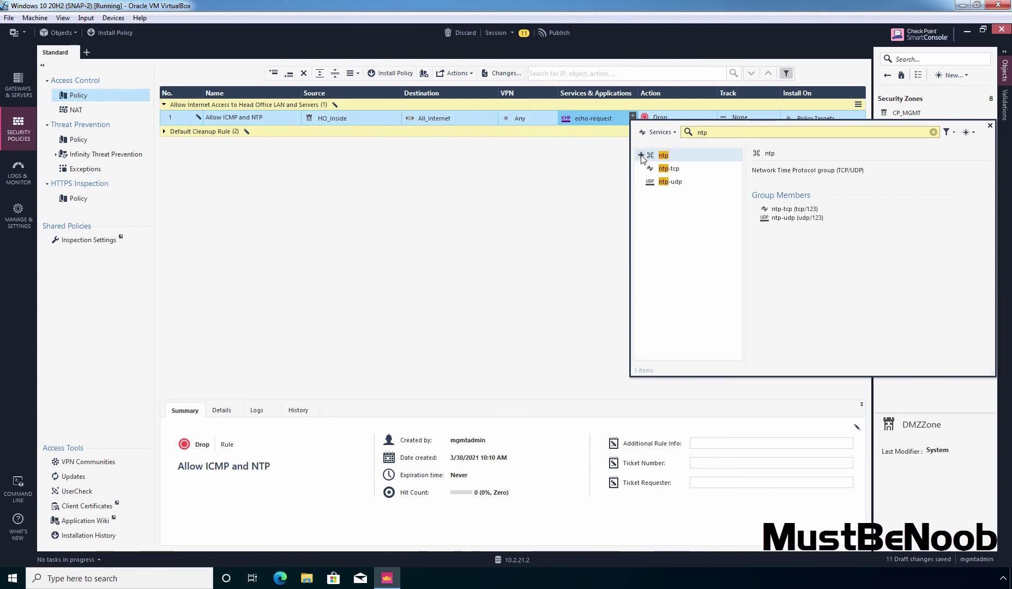
click(641, 156)
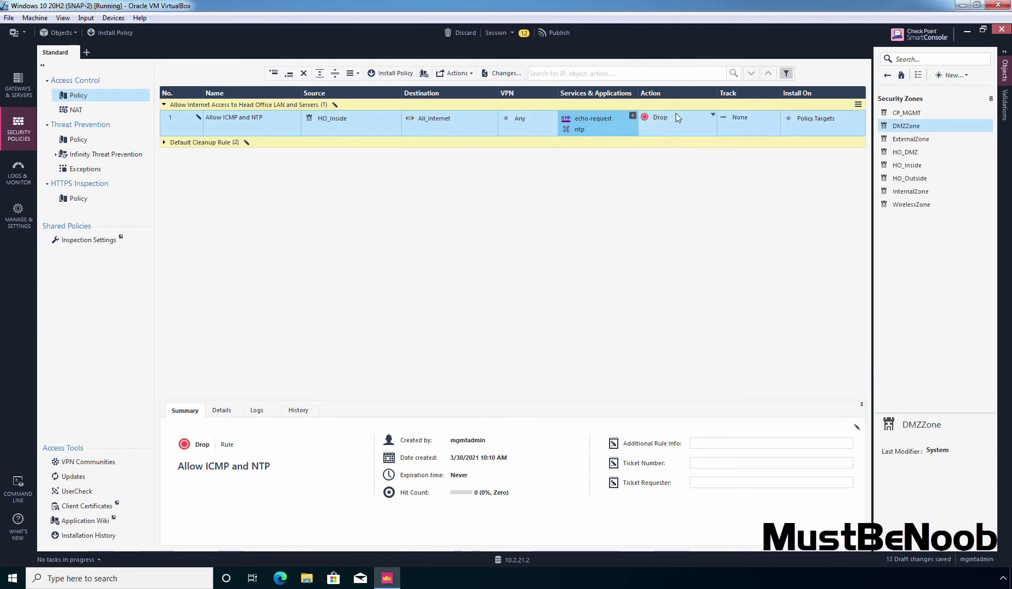
Set rule 1's action to Accept and its track to Log.
click(712, 115)
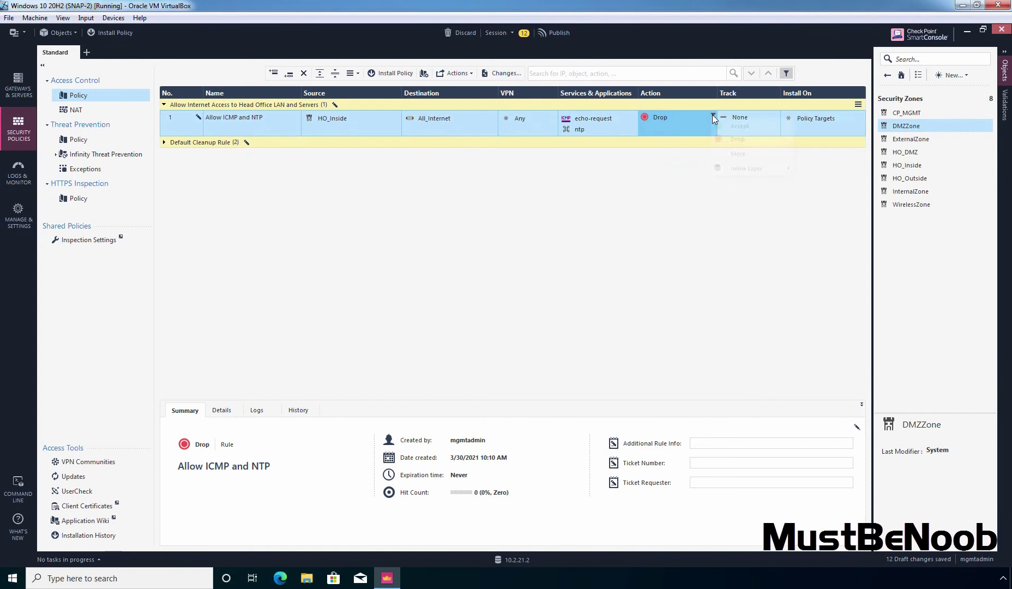
click(737, 126)
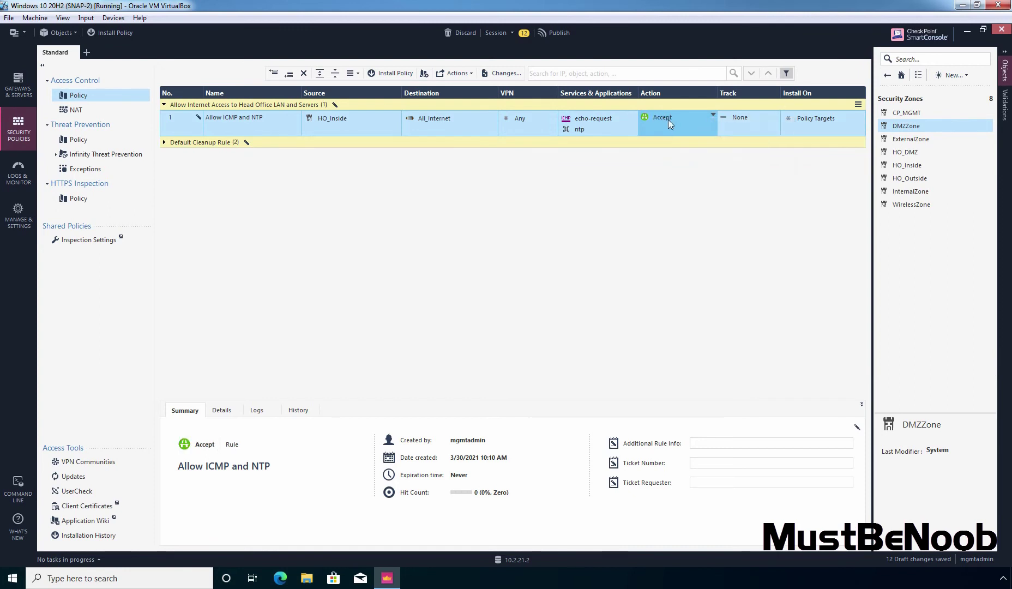
click(775, 116)
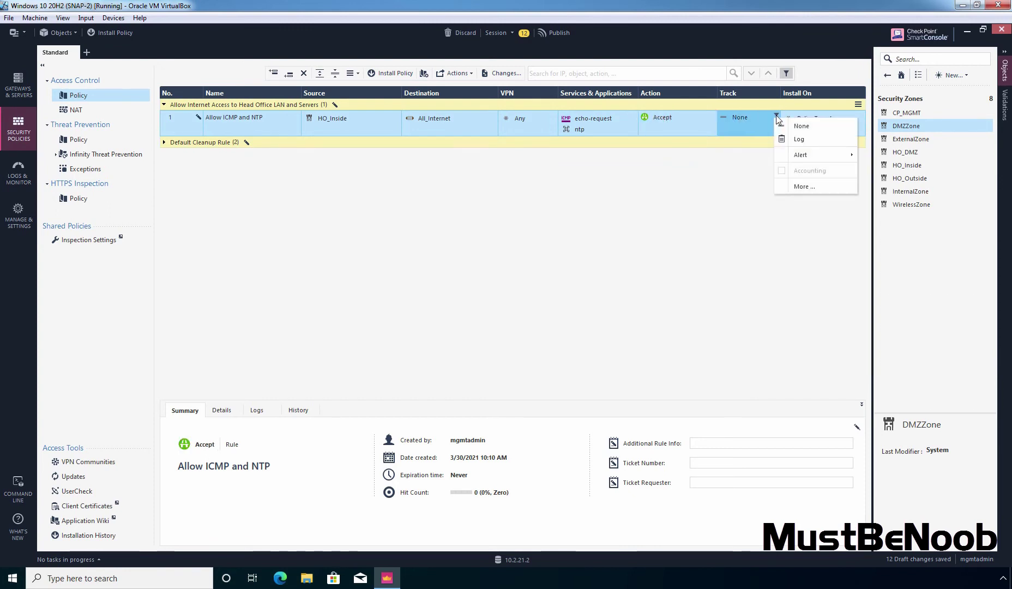
click(796, 140)
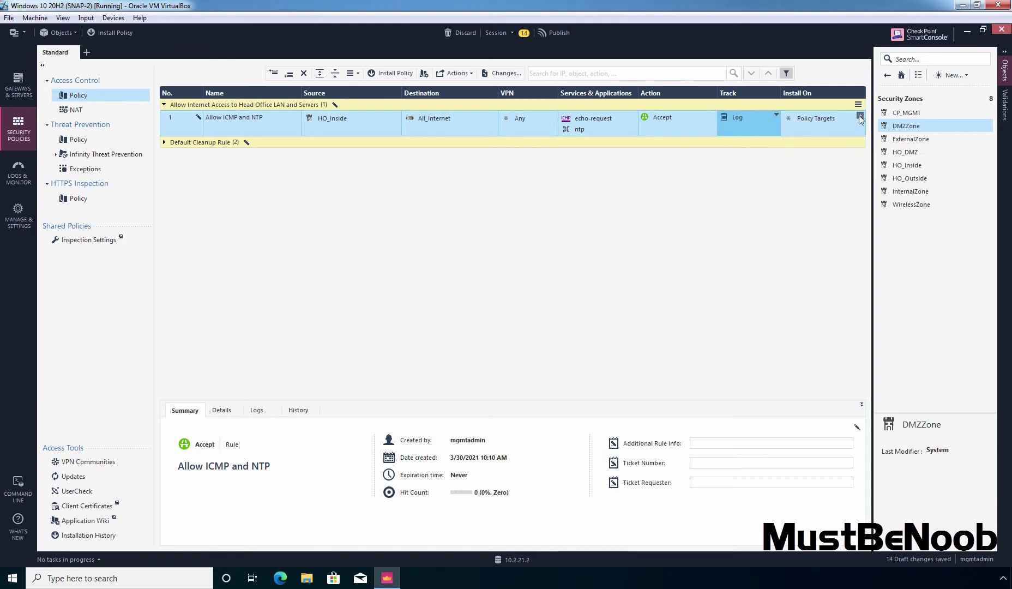
Set rule 1's Install On target to the MBNR81-GW01 gateway.
click(859, 117)
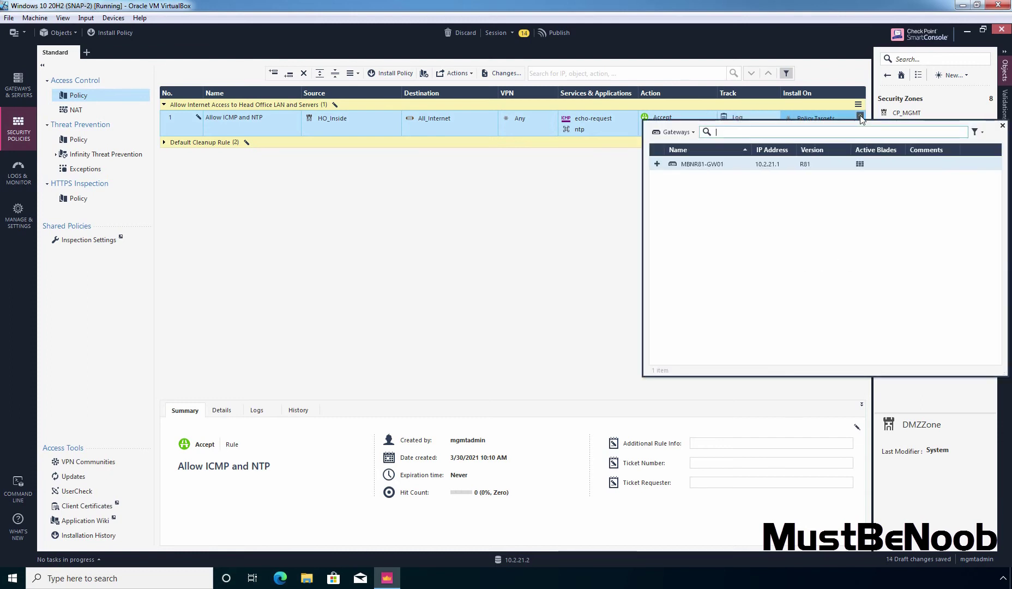
click(657, 165)
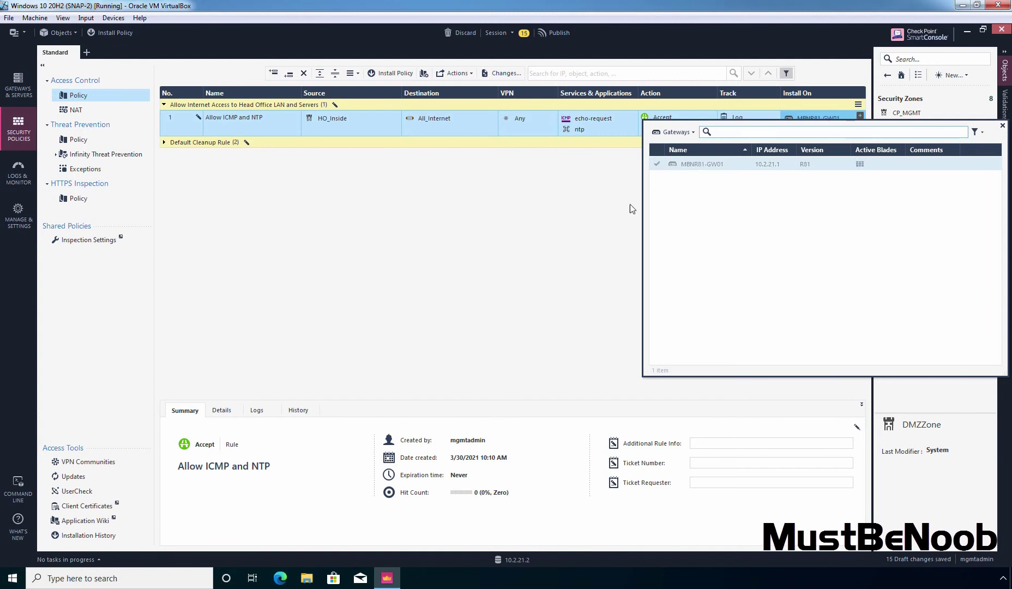
click(180, 124)
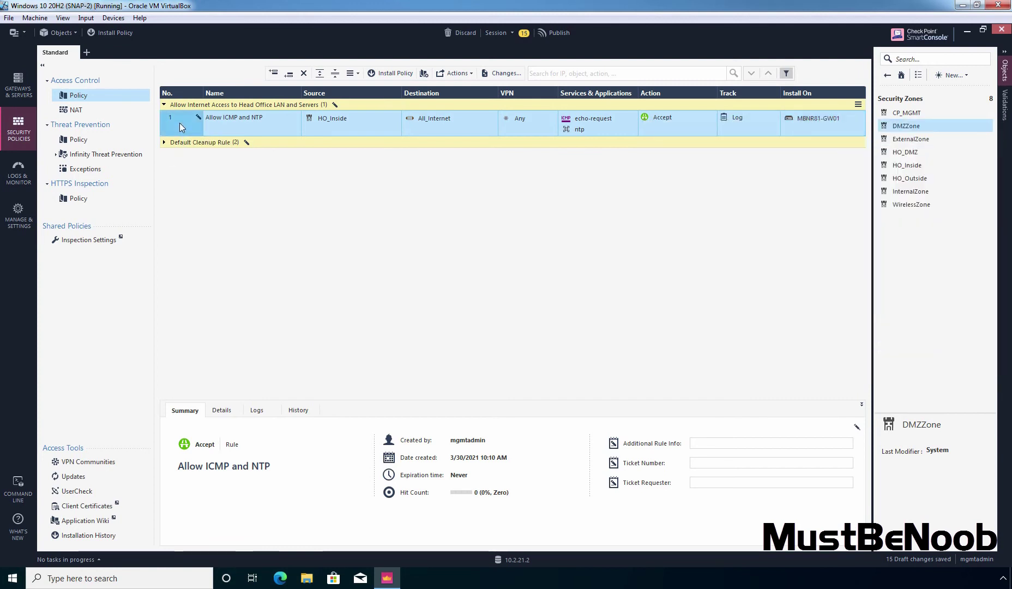
Insert rule 2 below rule 1 named Allow DNS, from HO_Inside to All_Internet.
right_click(179, 123)
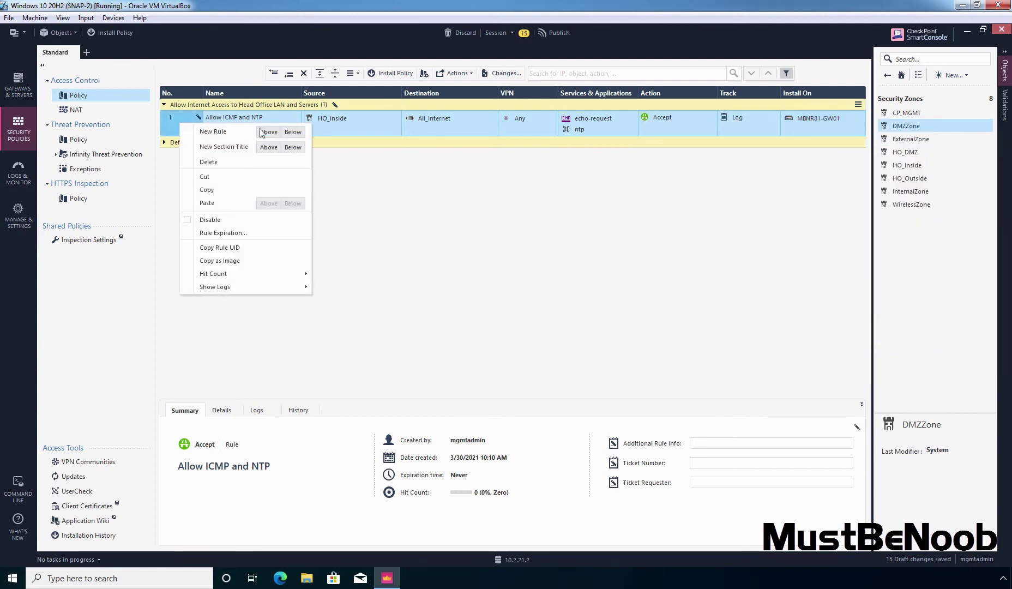
click(293, 132)
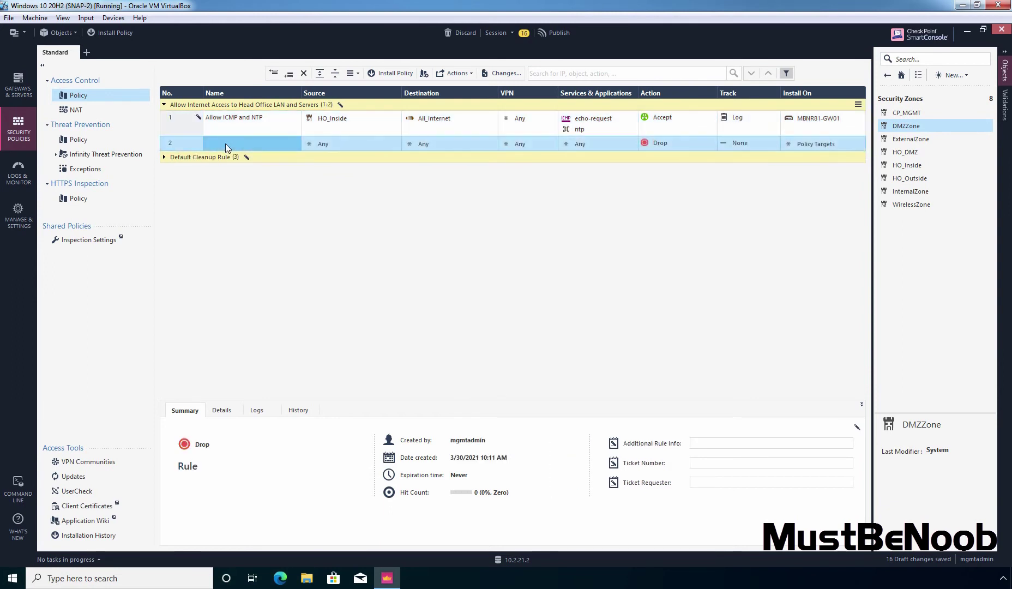
text(Allow DNS)
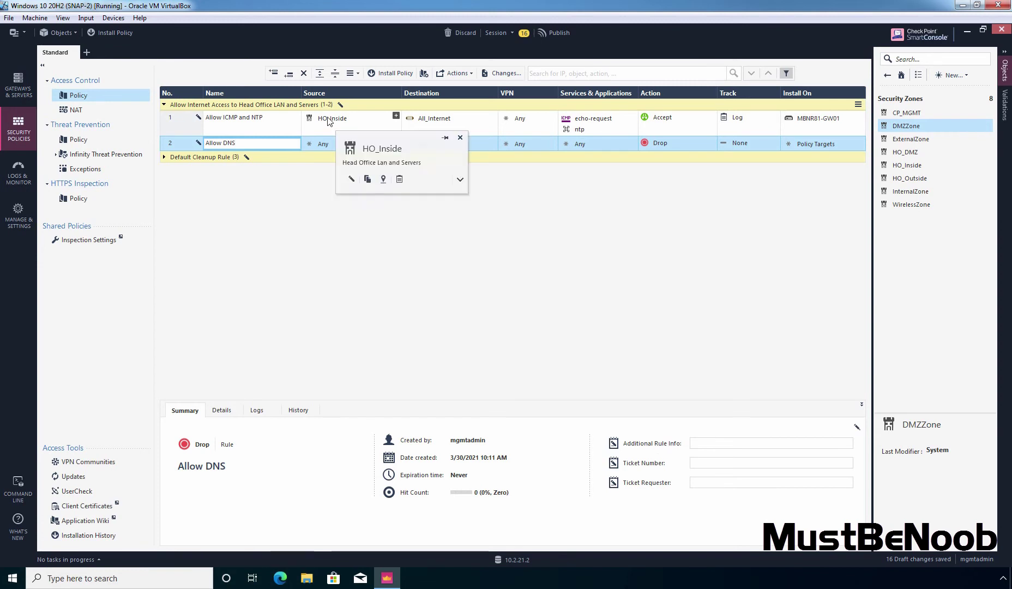
drag(332, 126, 327, 144)
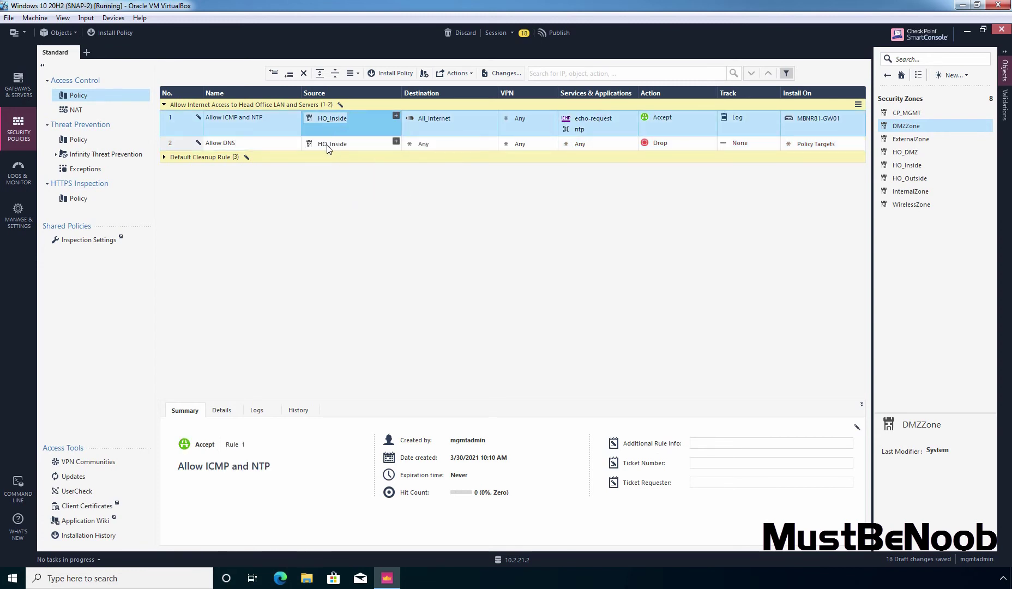
click(438, 117)
drag(436, 118, 433, 144)
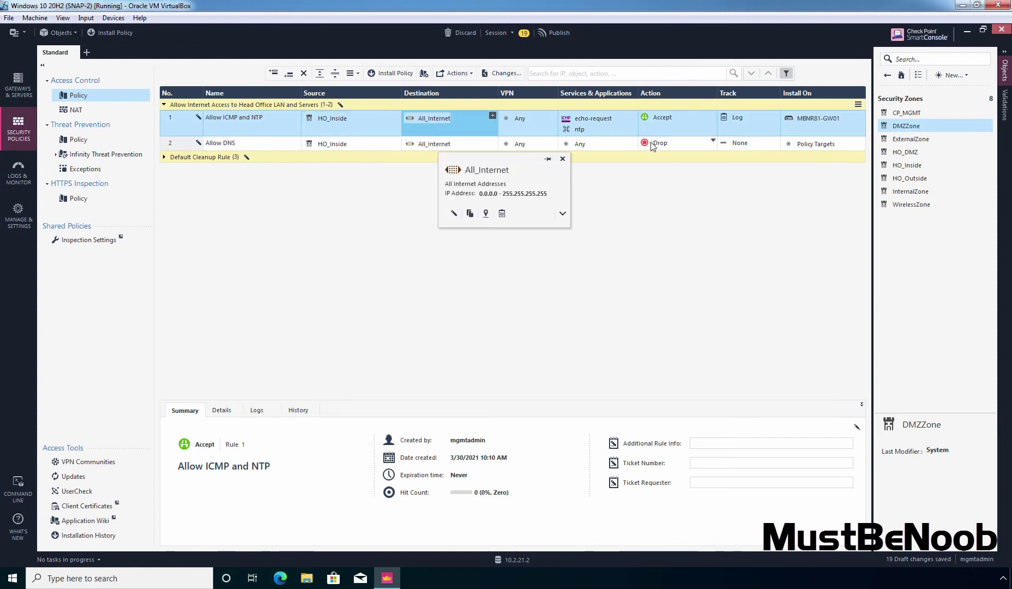
Add the dns service to the Allow DNS rule.
click(632, 140)
click(632, 140)
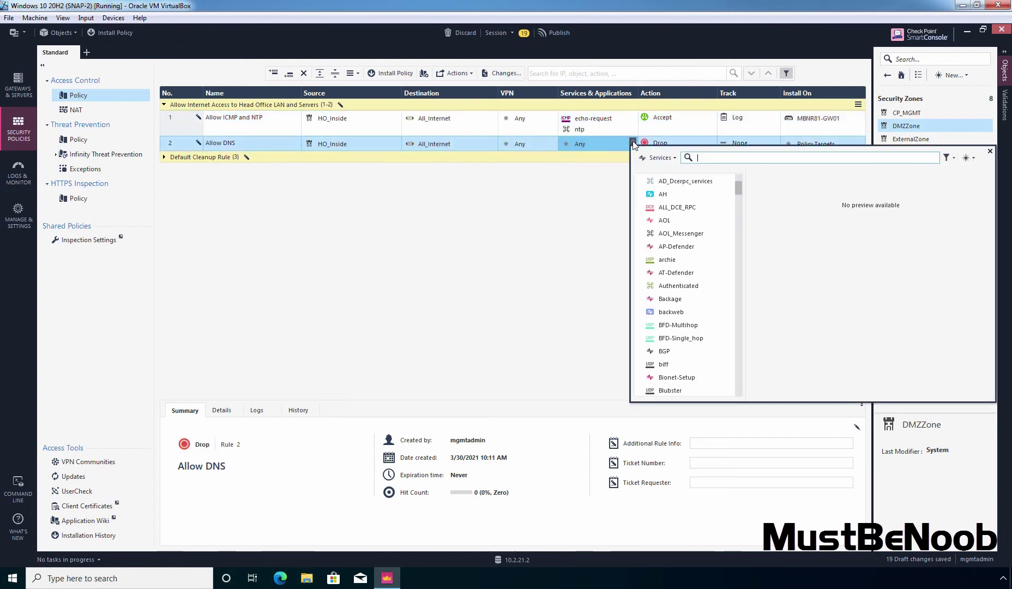
text(dns)
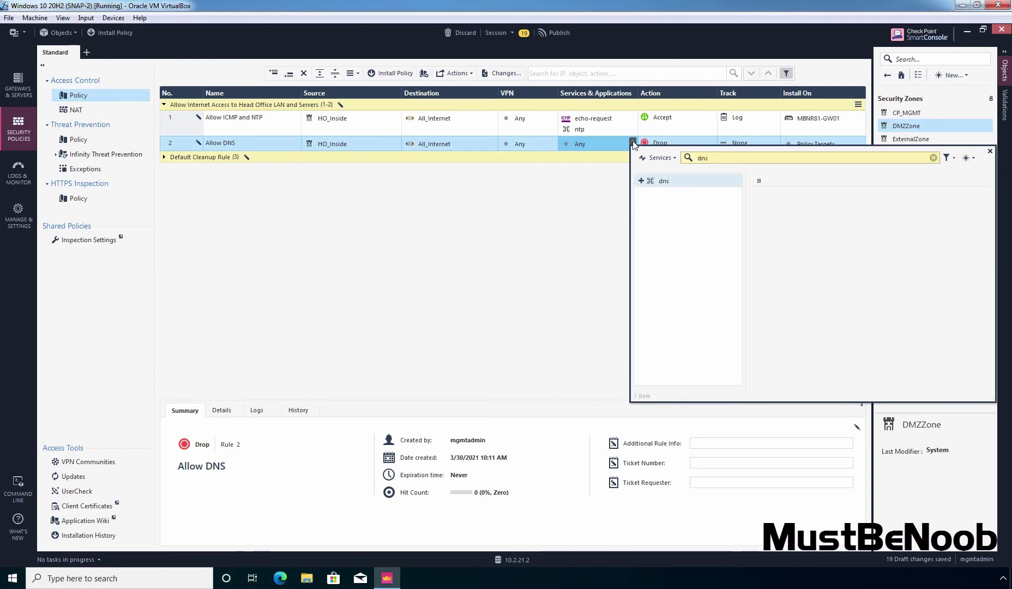
click(641, 180)
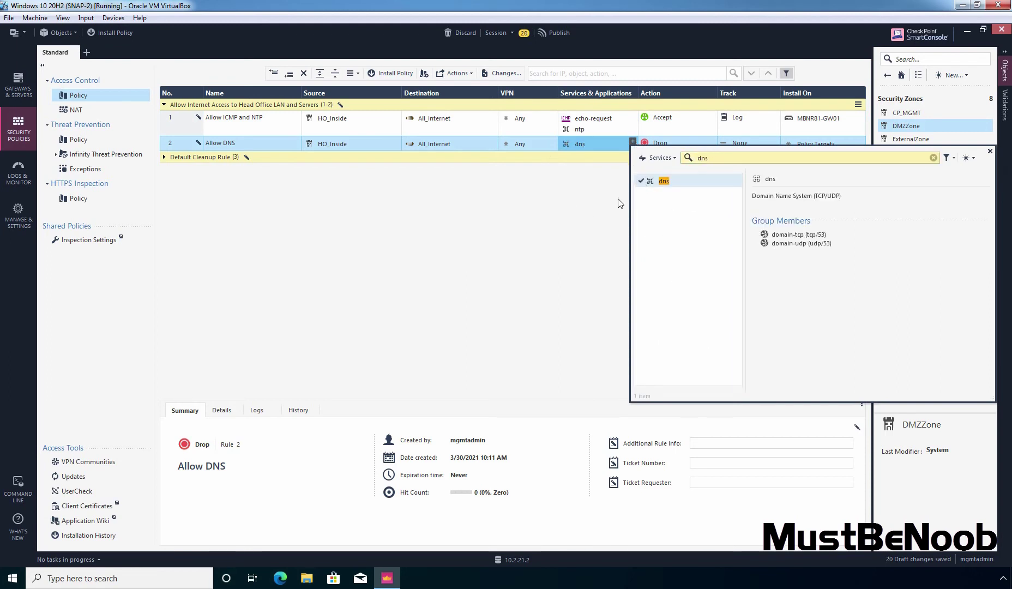
Set rule 2 to Accept and Log, installed on MBNR81-GW01.
click(567, 226)
click(661, 143)
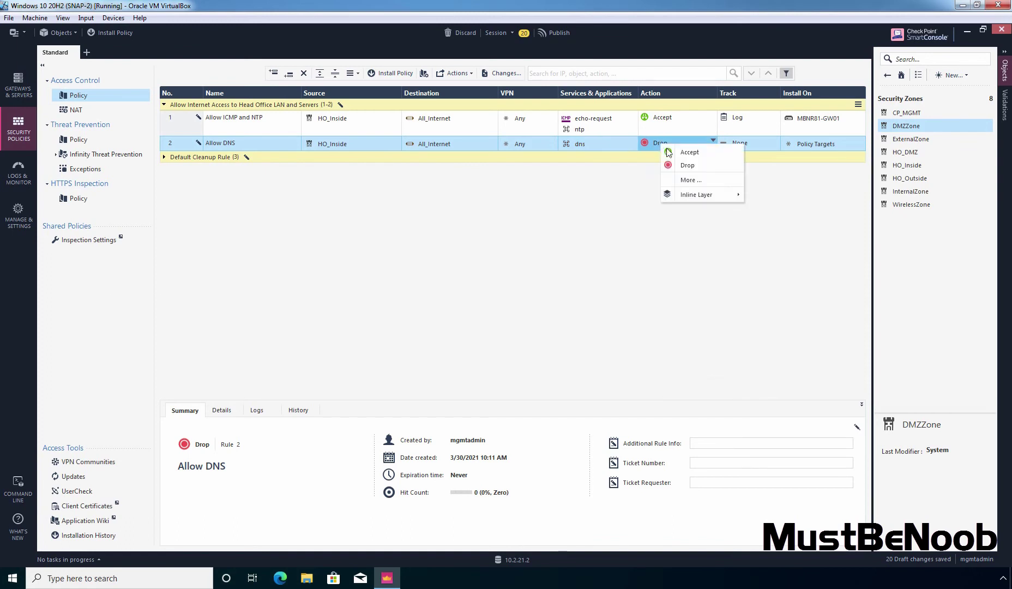
click(668, 153)
click(774, 143)
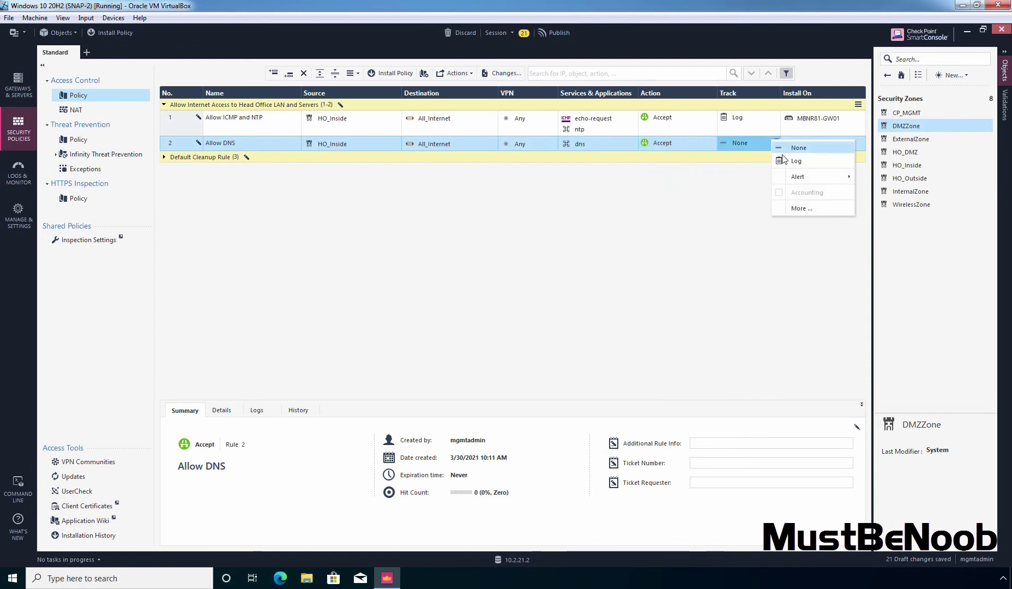
click(814, 160)
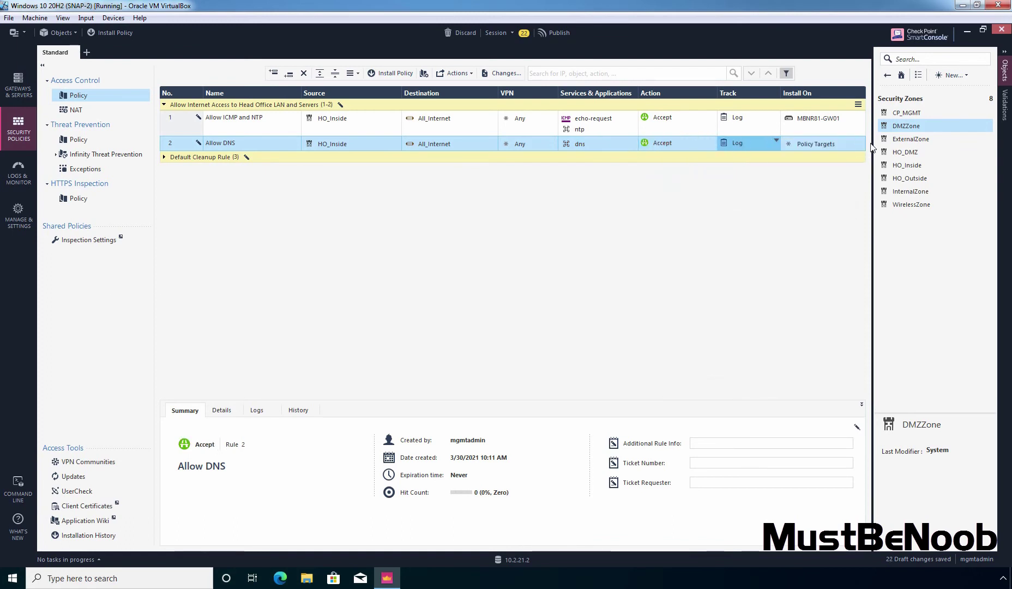
click(860, 141)
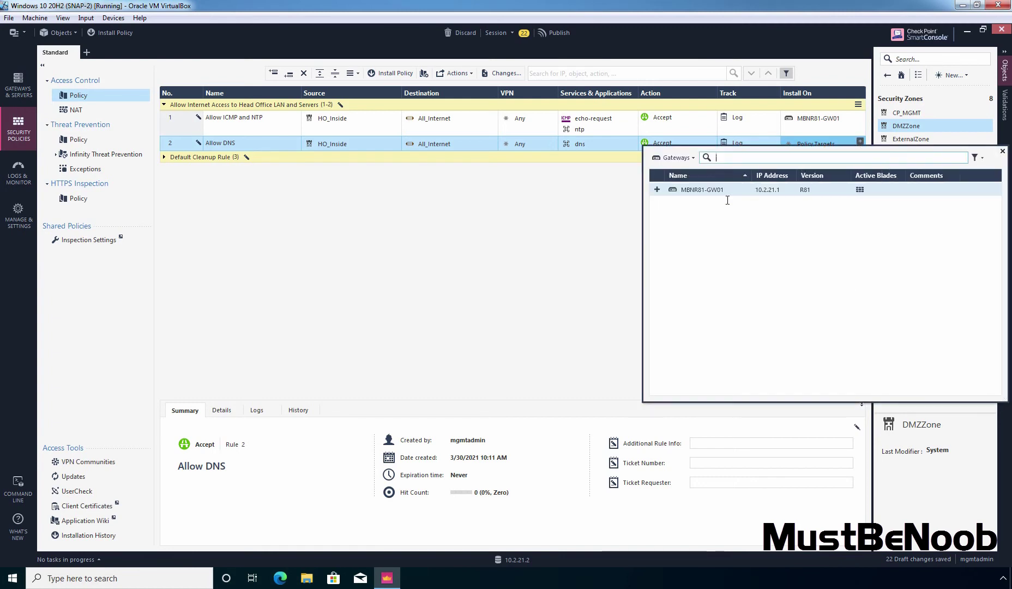
click(657, 189)
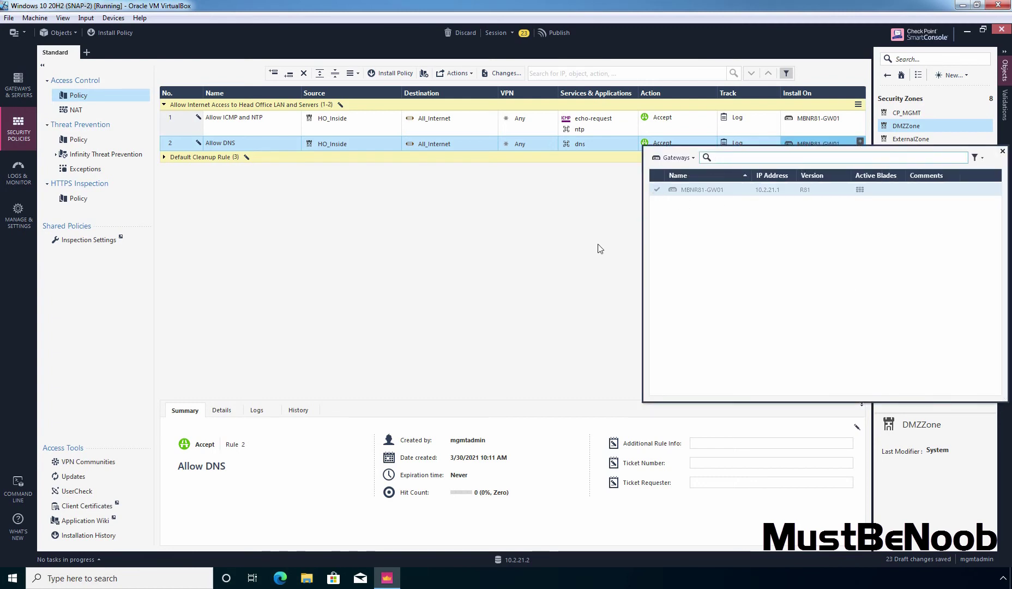
Insert rule 3 named Allow Web Surfing, from HO_Inside to All_Internet.
right_click(182, 141)
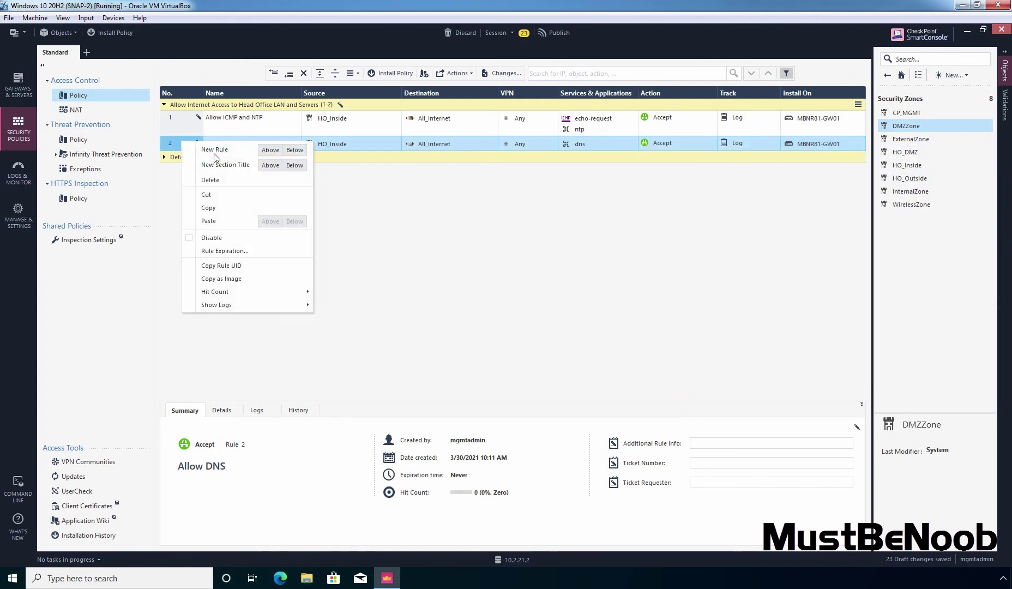
click(294, 149)
click(228, 160)
text(Allow Web Surfing)
key(Return)
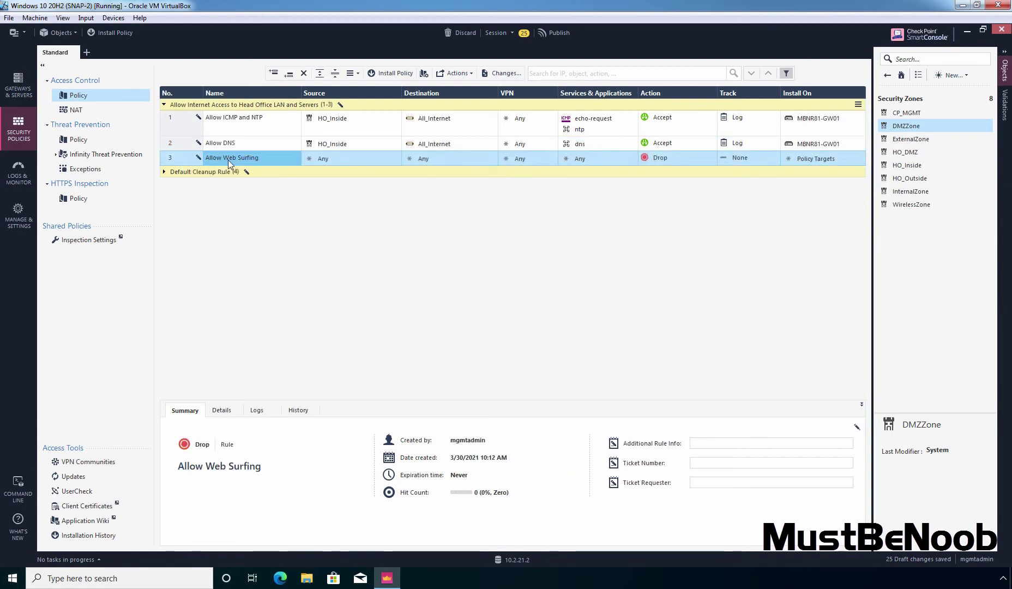
drag(332, 144, 326, 161)
click(436, 142)
drag(435, 163, 435, 163)
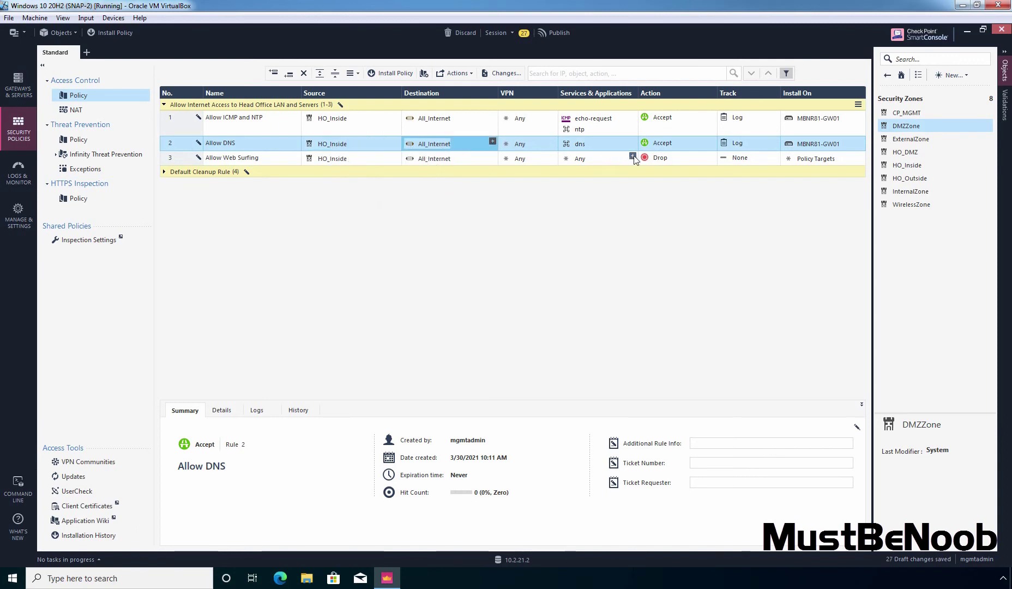
Add the http and https services to the Allow Web Surfing rule.
click(632, 156)
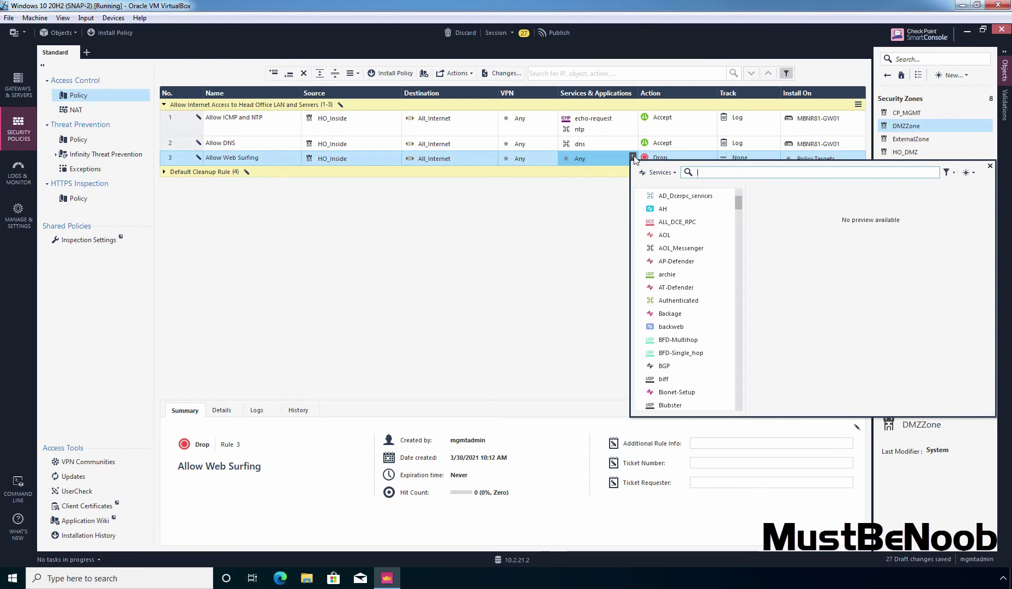
text(http)
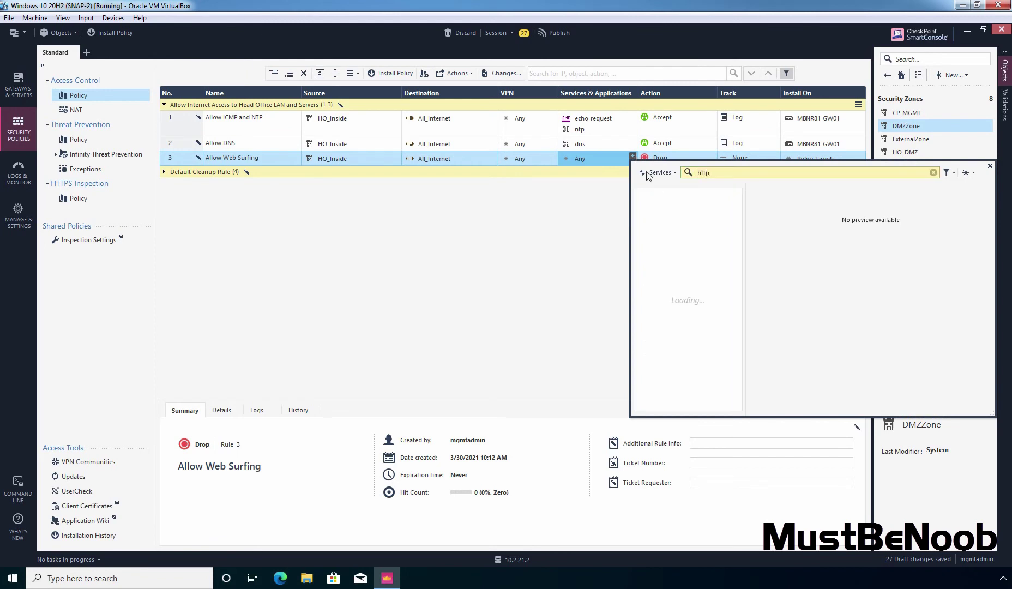
click(641, 221)
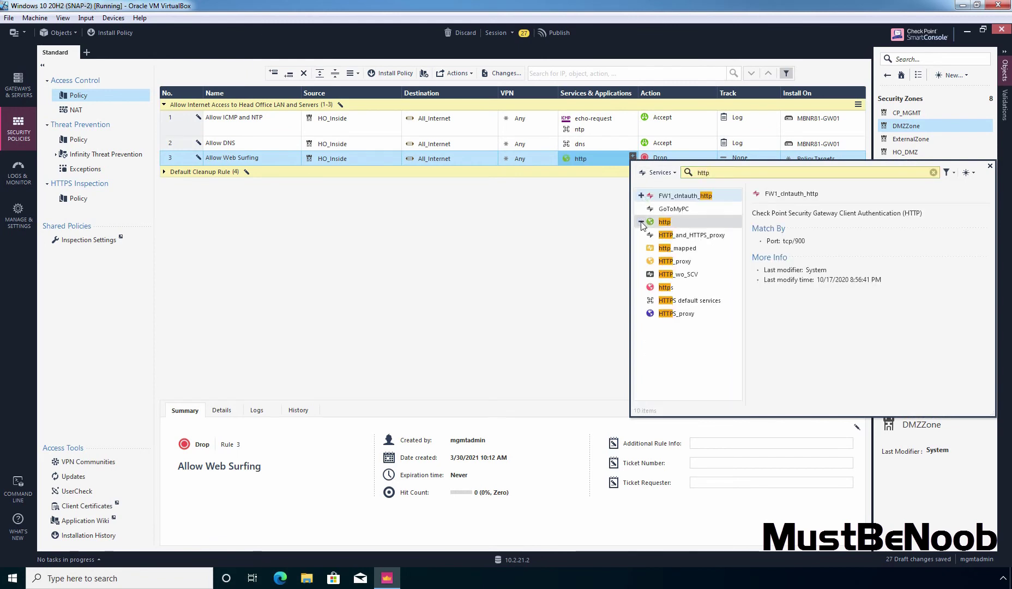
click(641, 286)
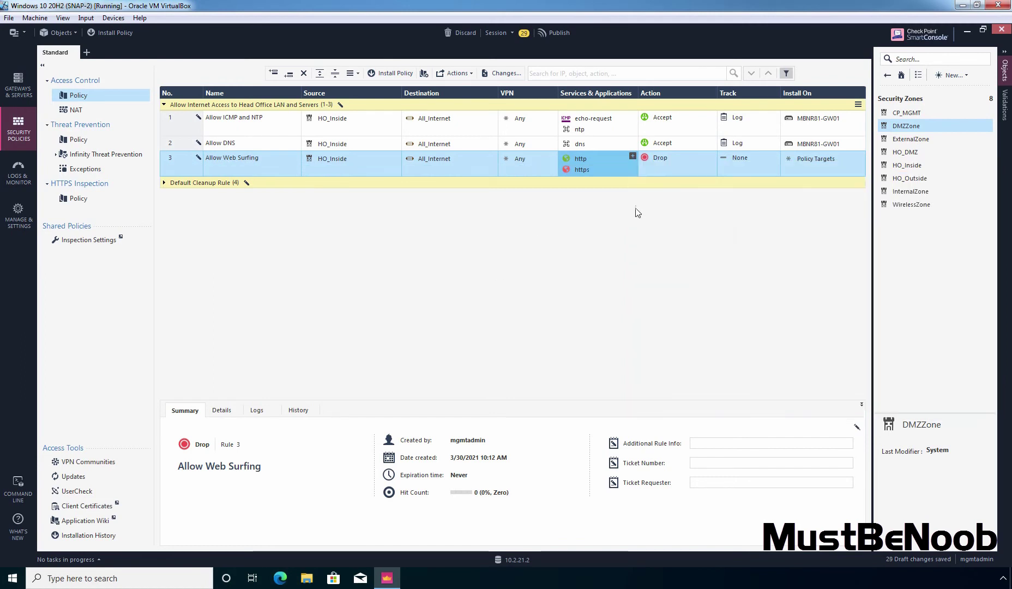
Set rule 3 to Accept and Log on MBNR81-GW01, then show Gateways & Servers.
click(712, 155)
click(727, 166)
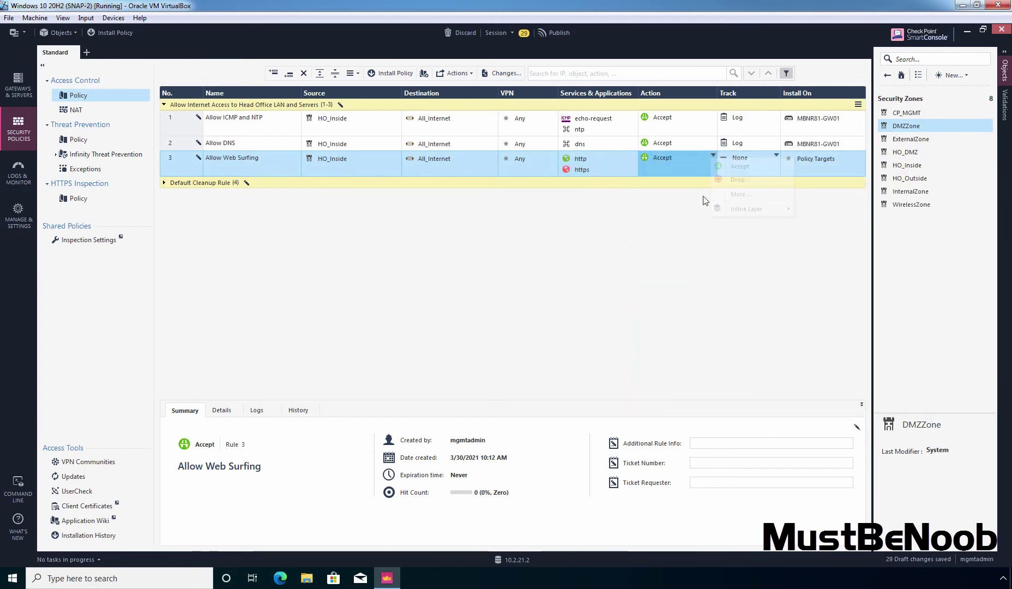
click(777, 156)
click(799, 180)
click(862, 155)
click(860, 156)
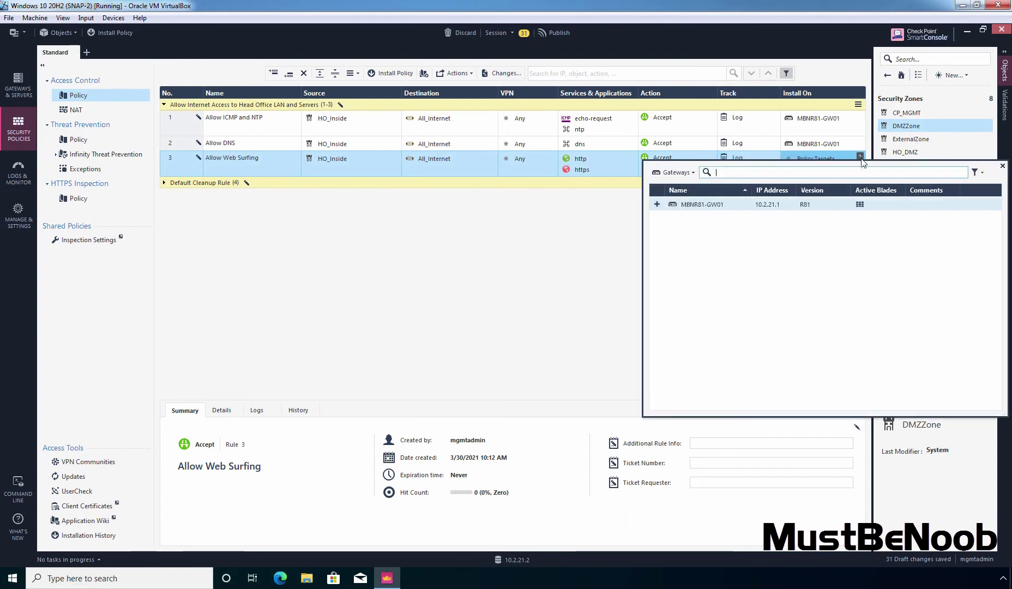
click(657, 205)
click(570, 256)
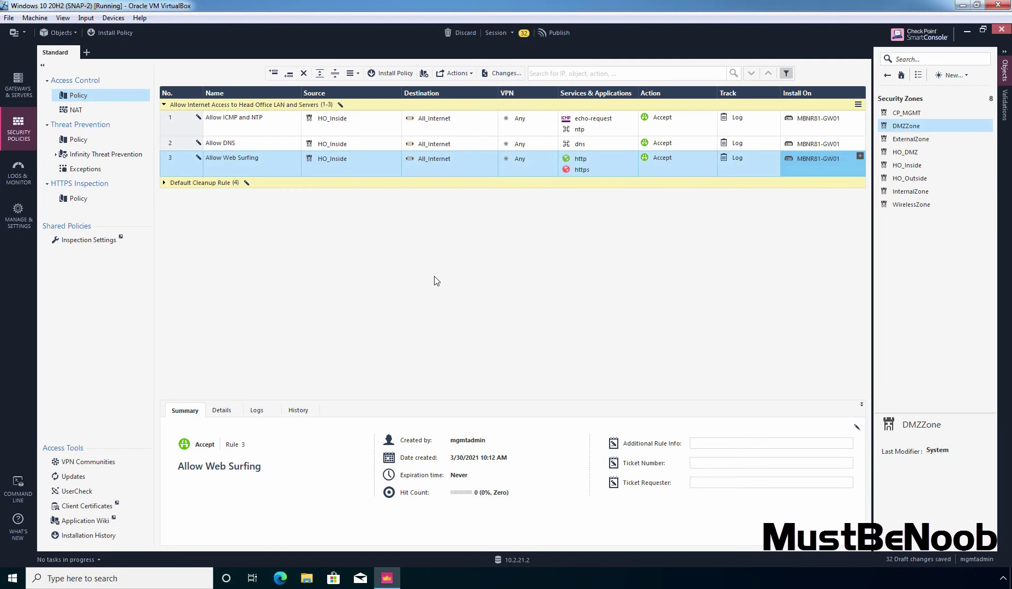
click(16, 87)
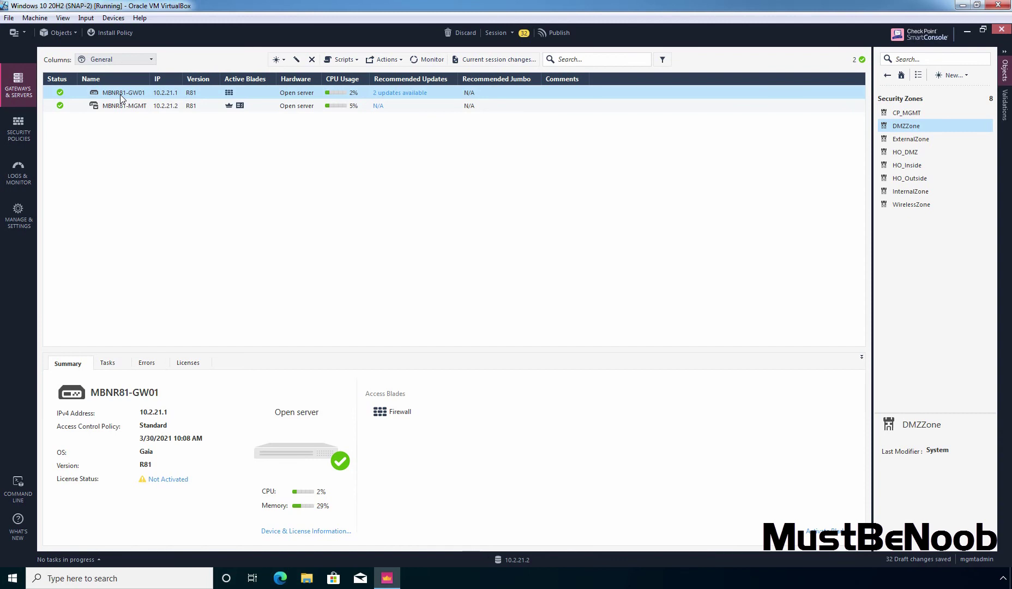
In MBNR81-GW01's NAT properties, enable 'Hide internal networks behind the Gateway's external IP'.
double_click(120, 93)
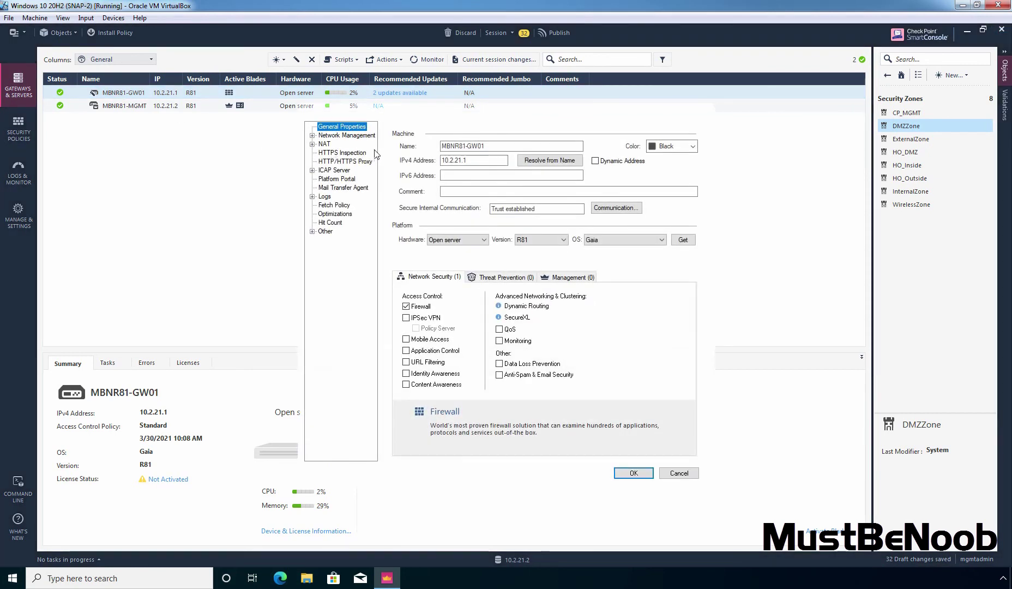
click(329, 145)
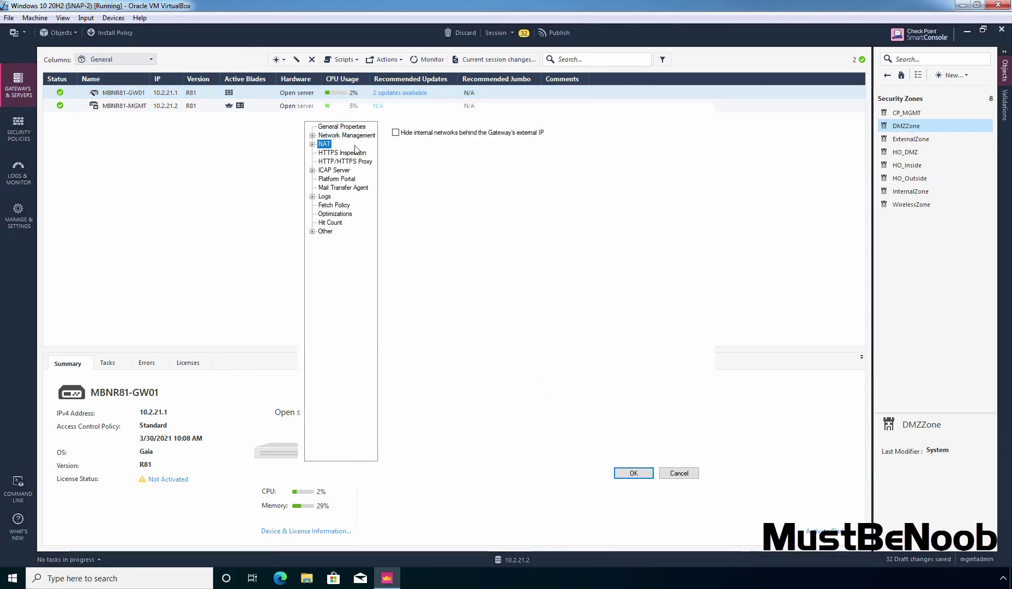
click(404, 136)
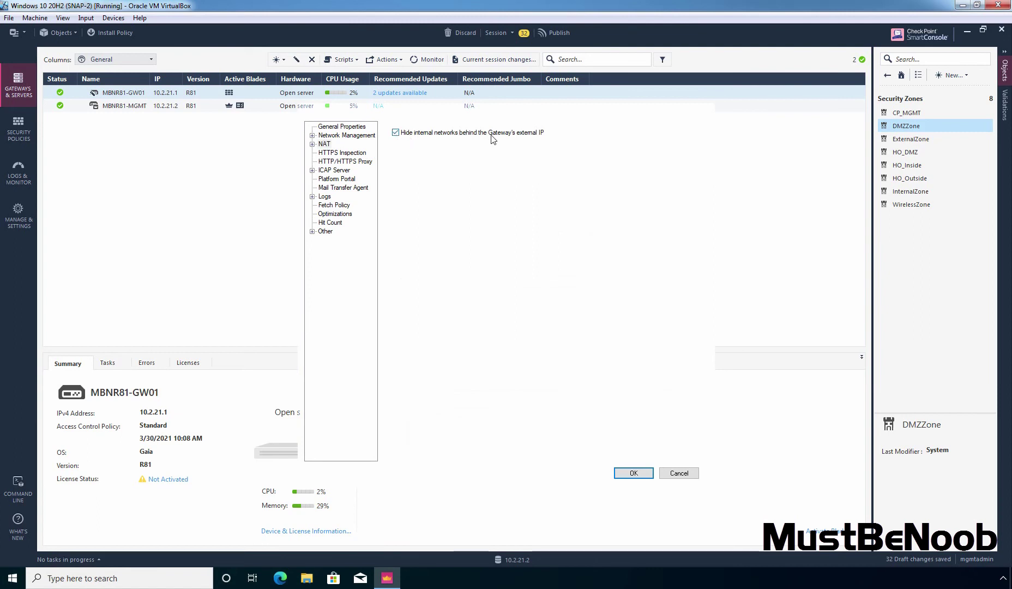
click(633, 474)
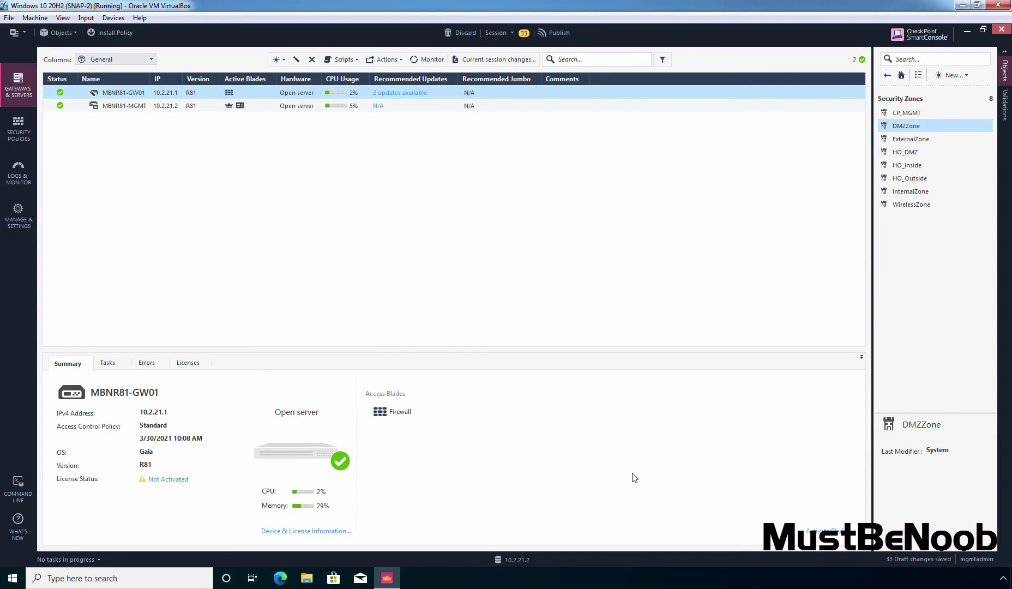
Publish the 33 draft changes and install the Standard policy on MBNR81-GW01.
click(554, 33)
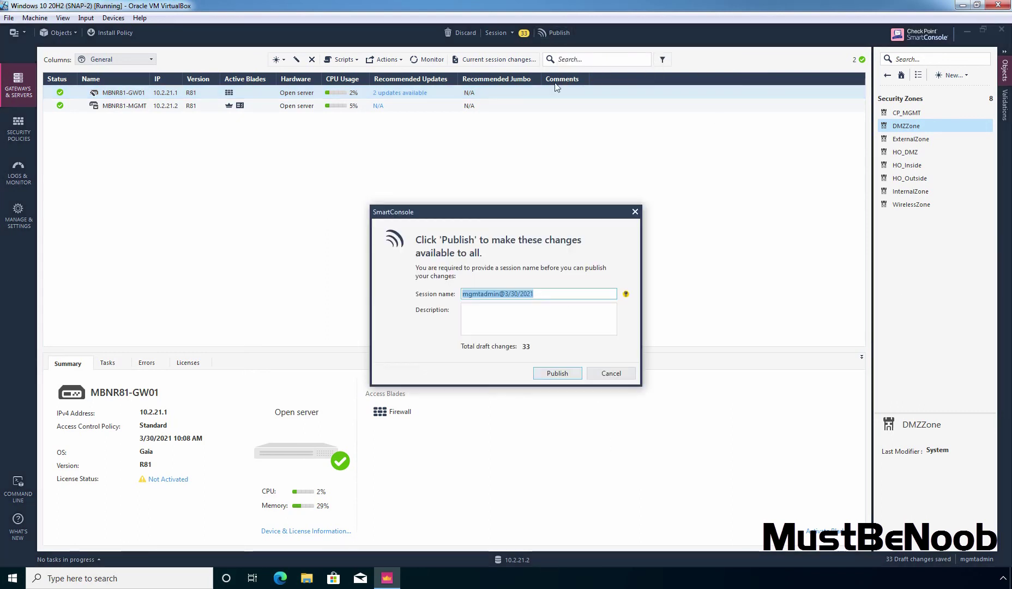
click(557, 374)
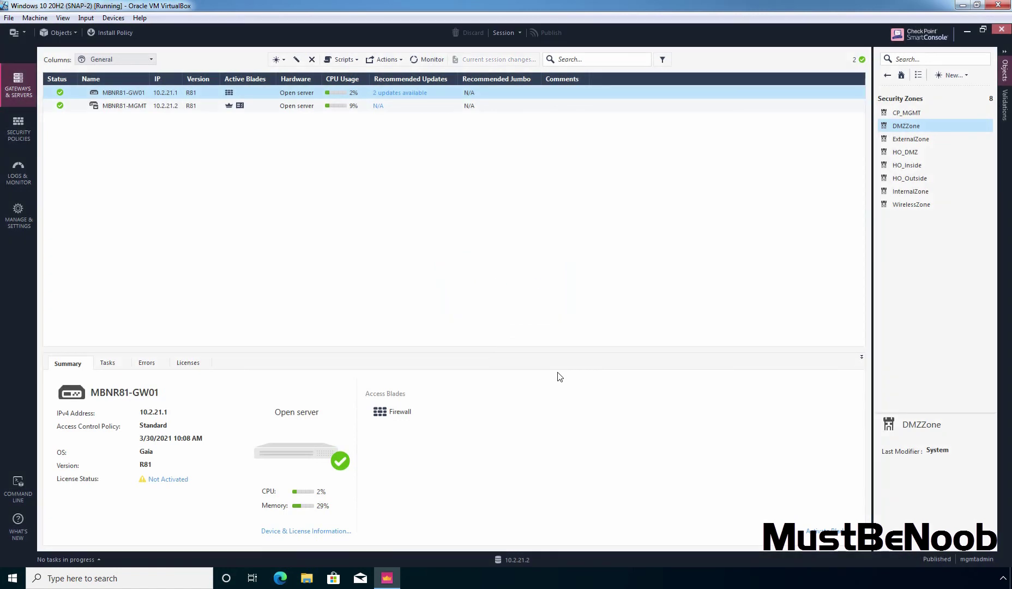
click(112, 33)
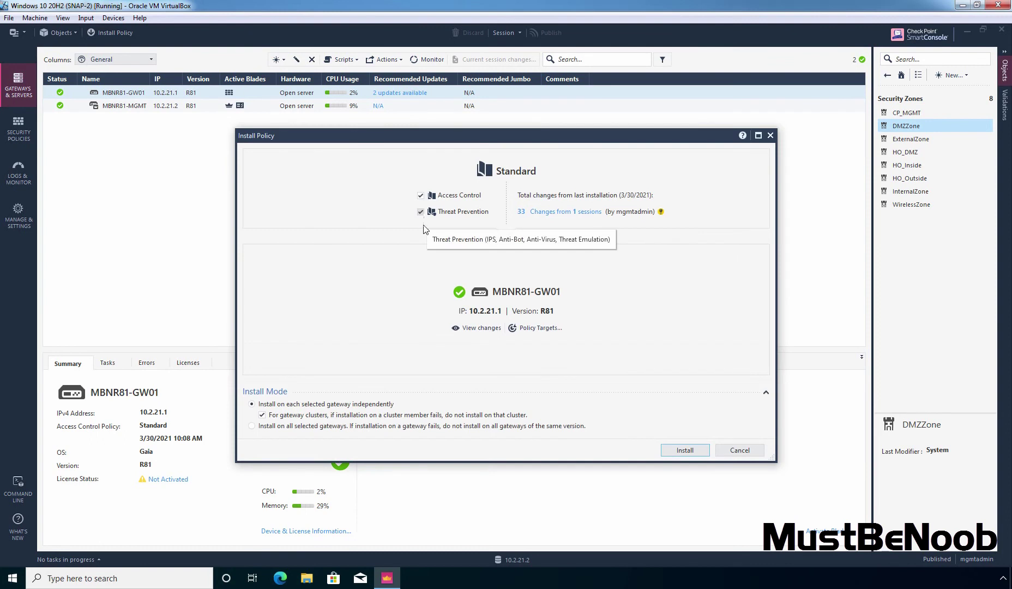
click(688, 450)
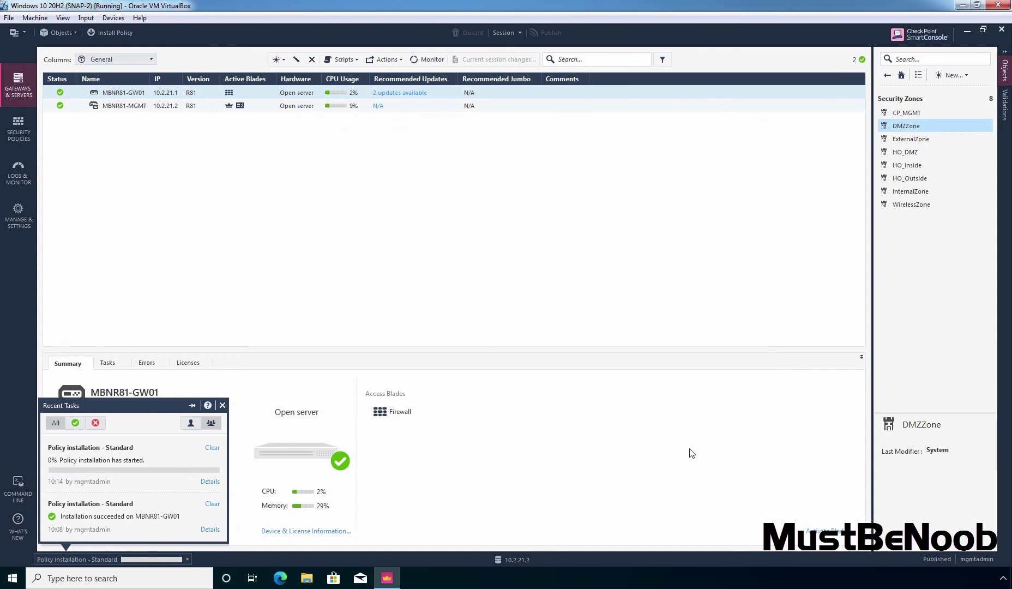
Review the installation task details to confirm the Standard policy installed successfully.
click(689, 452)
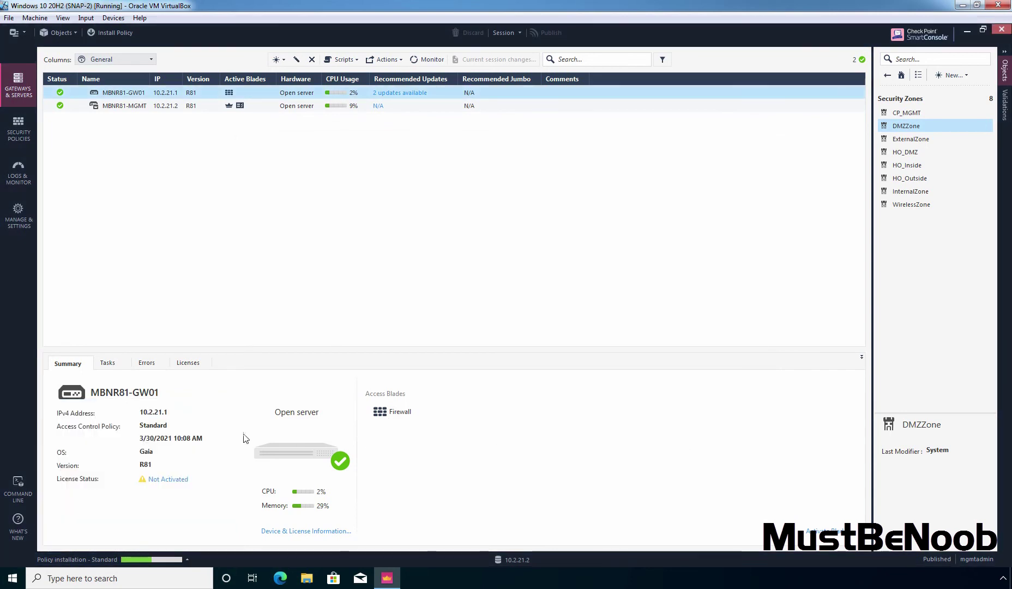
click(164, 559)
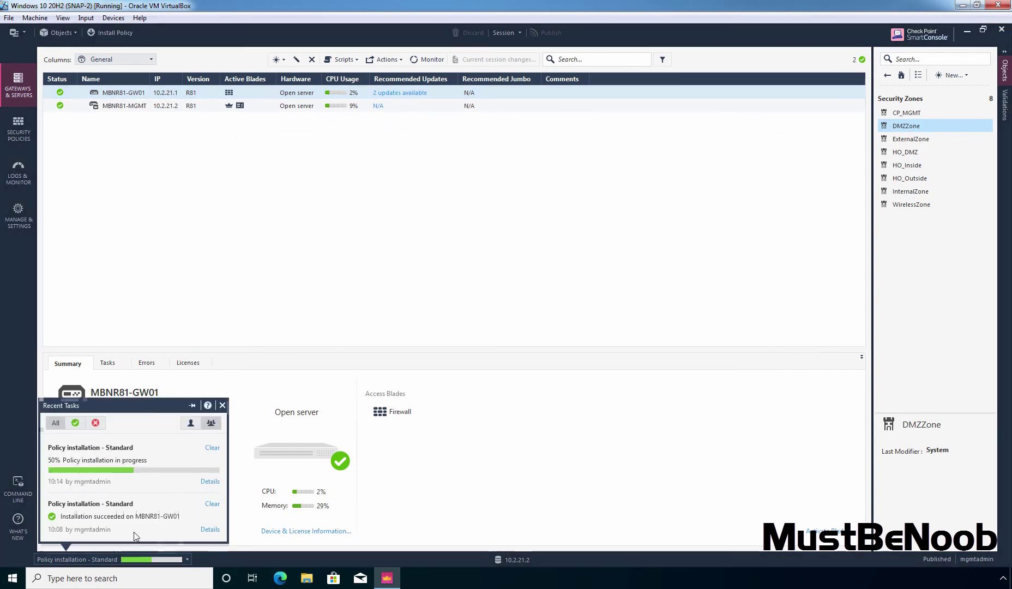
click(210, 482)
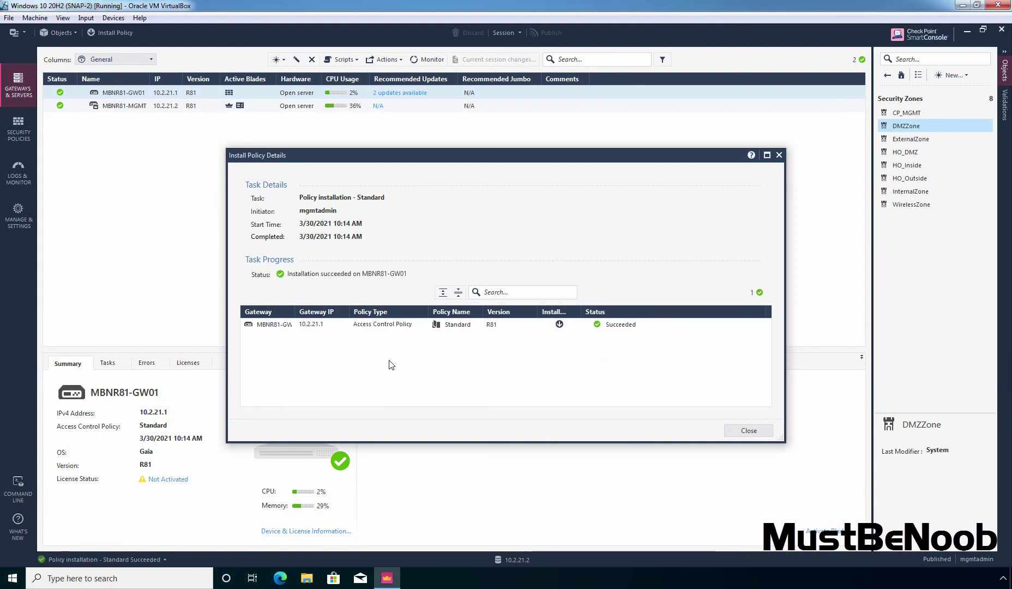
click(740, 437)
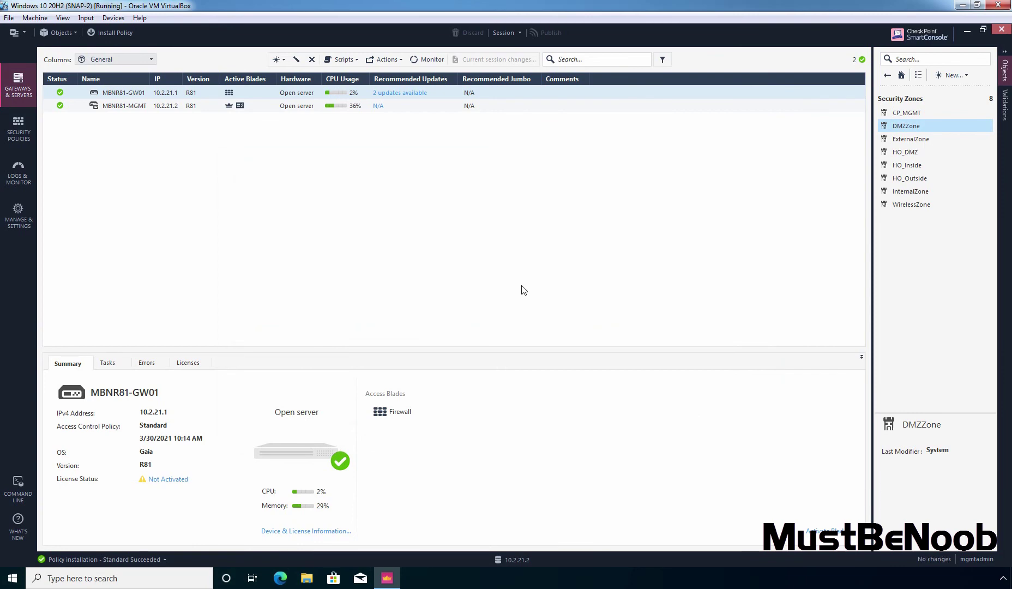
Ping 192.168.22.1 from Command Prompt, getting 4 of 4 replies, then open Internet Explorer.
key(alt+Tab)
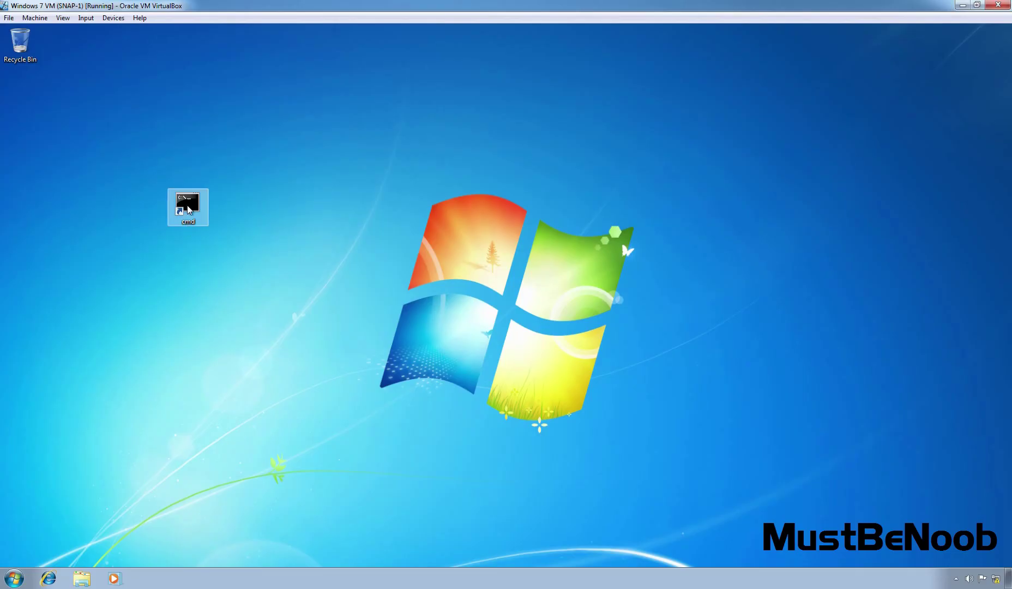
double_click(188, 206)
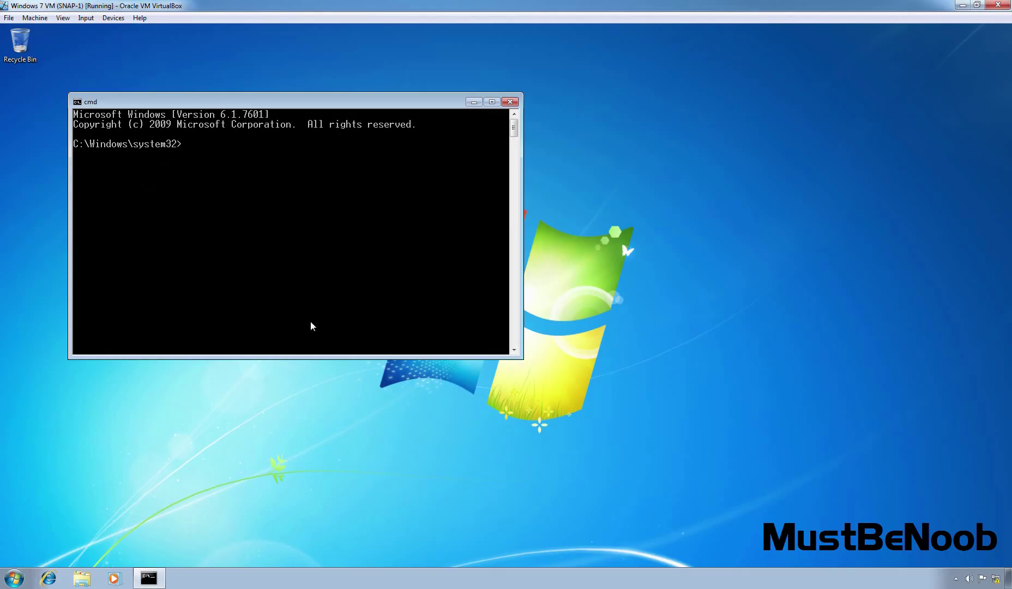
text(ng 192.168.22.1)
key(Return)
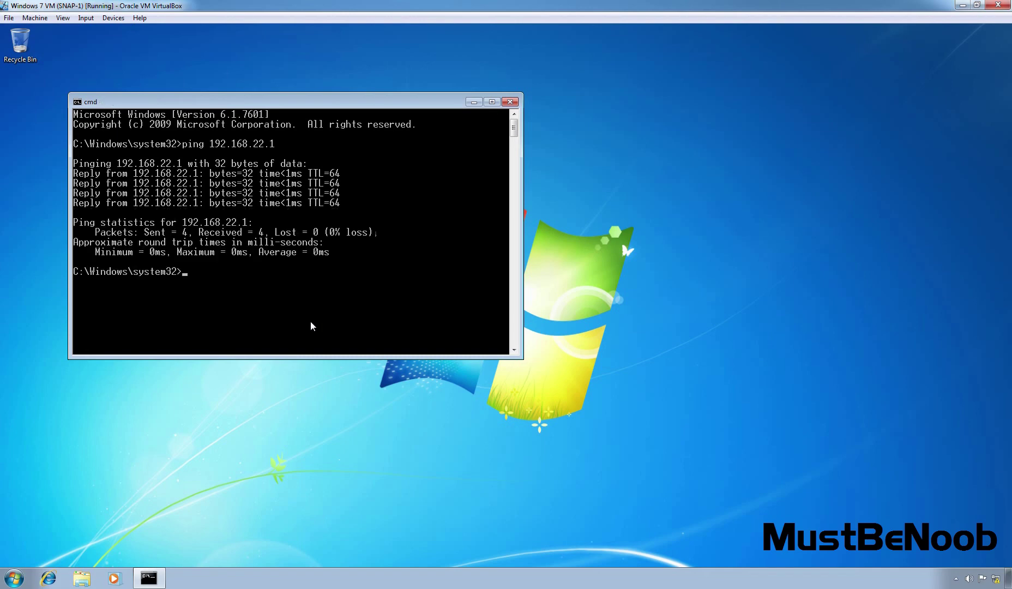
click(48, 578)
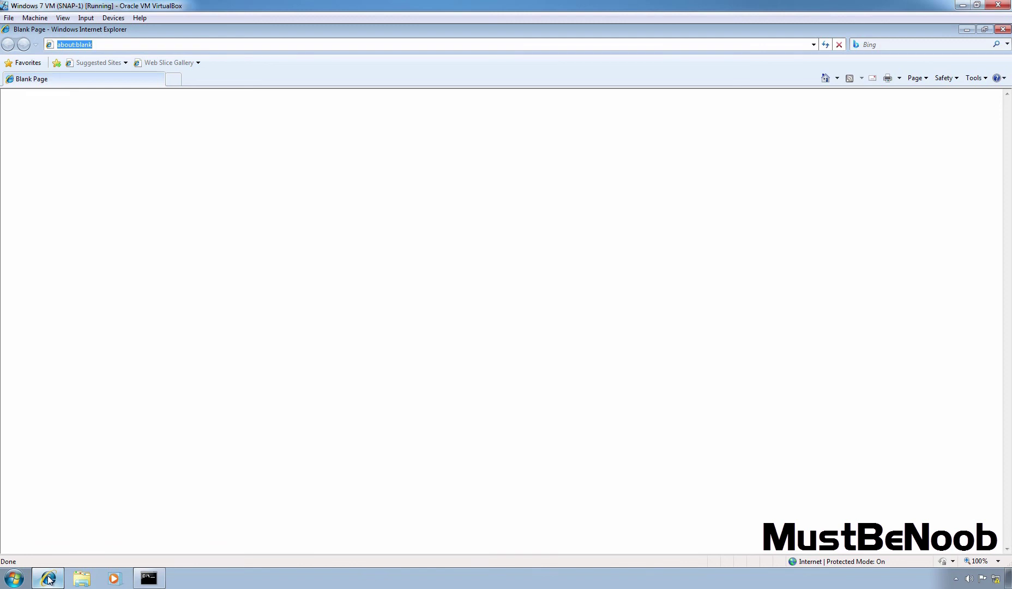
text(https://www)
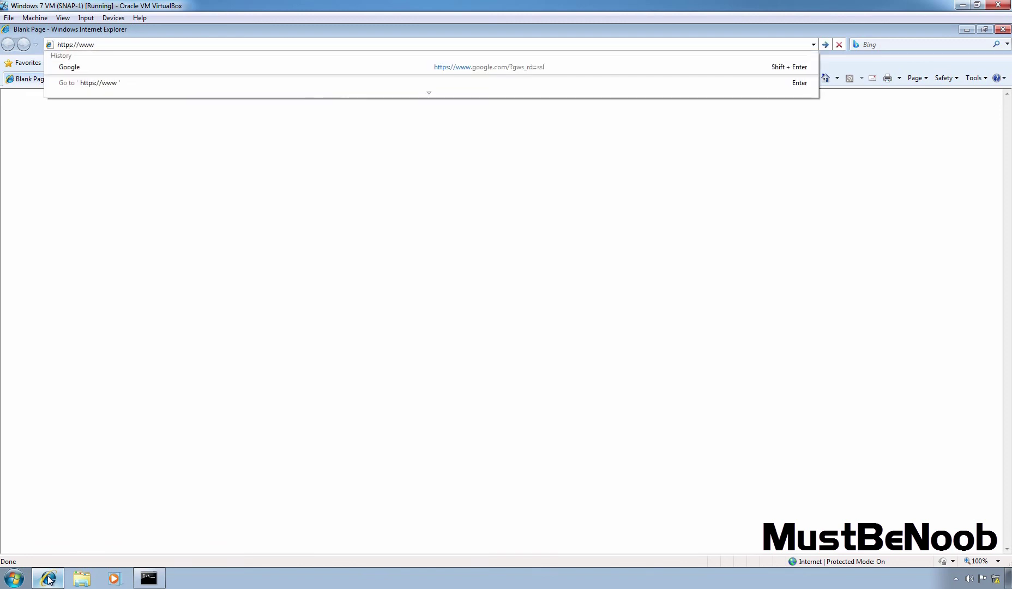
text(.google.com)
key(Return)
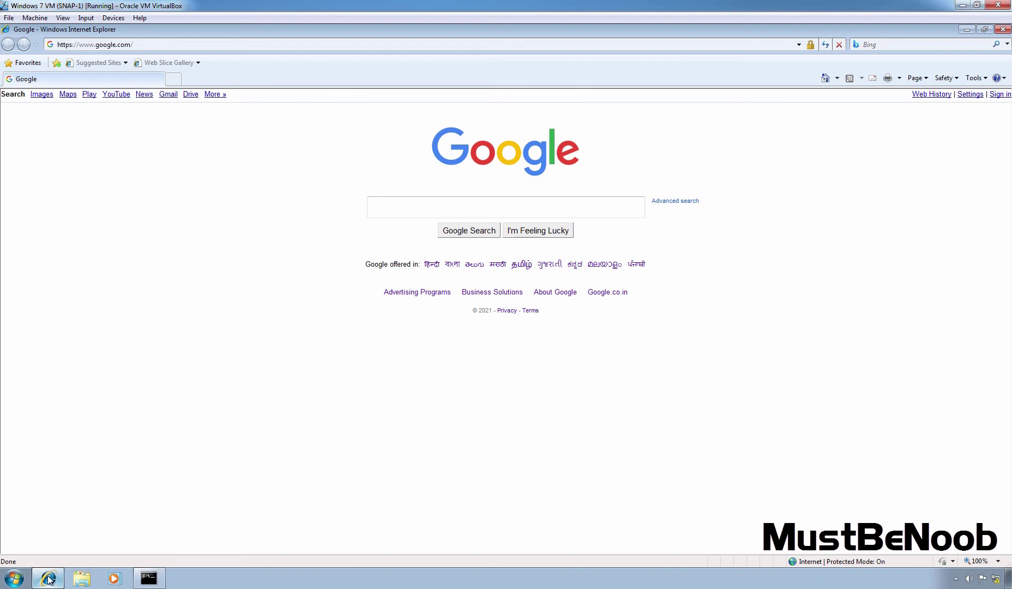
key(alt+Tab)
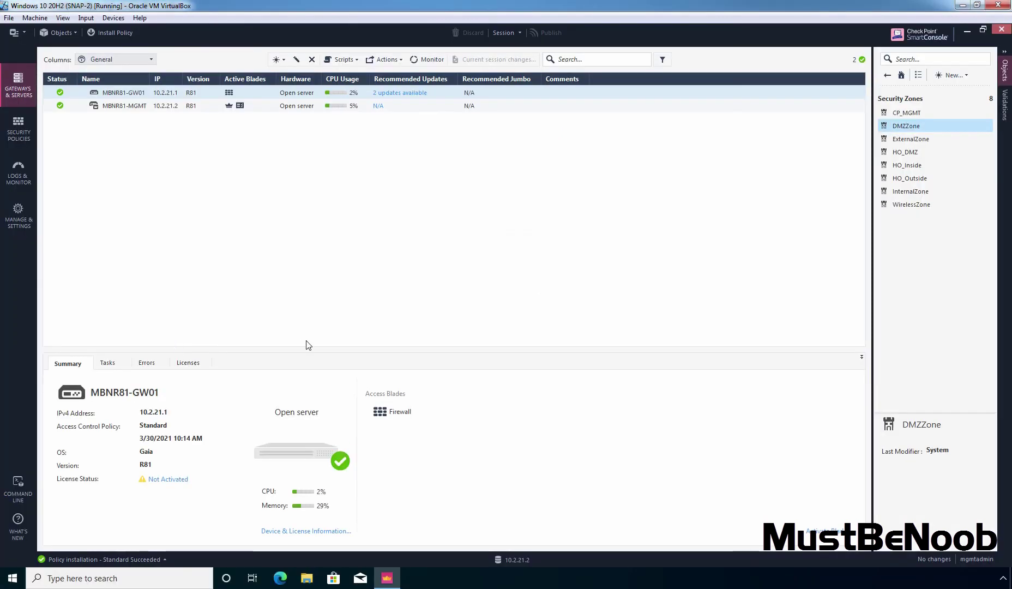
Open the Logs tab for the Allow Web Surfing rule, enlarge it, and select the https entry.
click(25, 131)
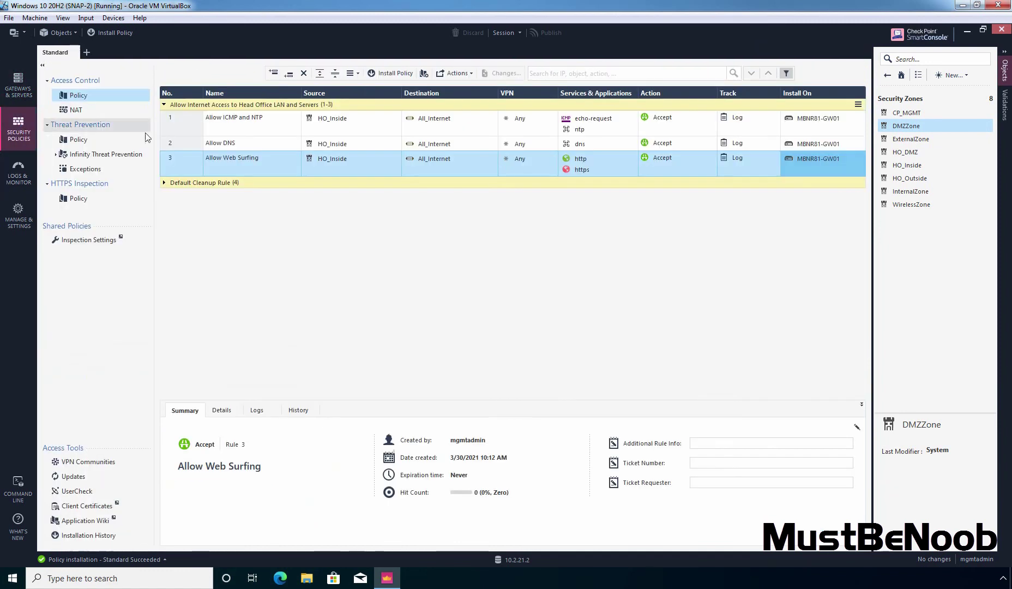
click(184, 166)
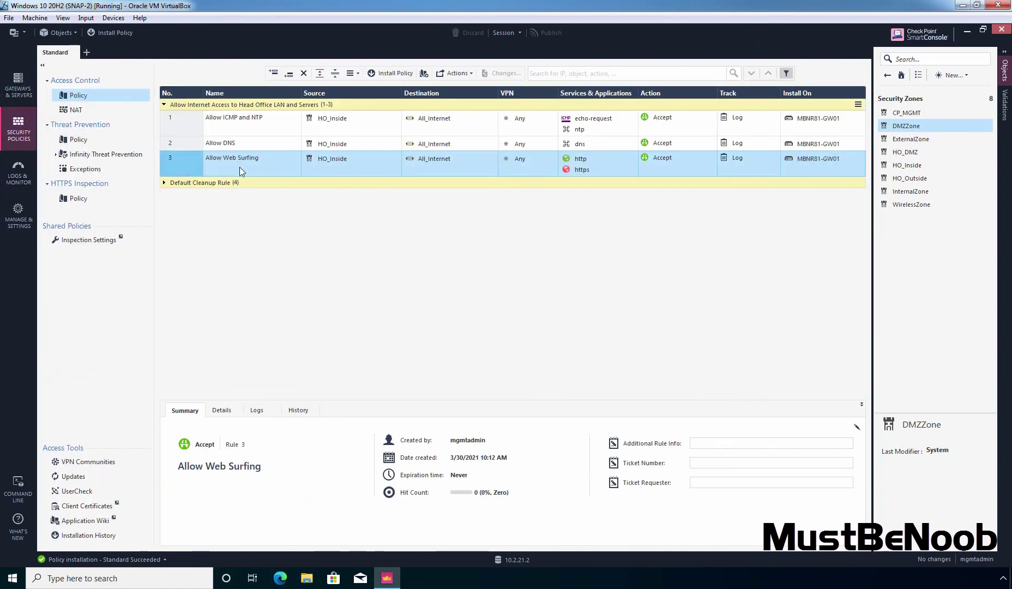
click(257, 410)
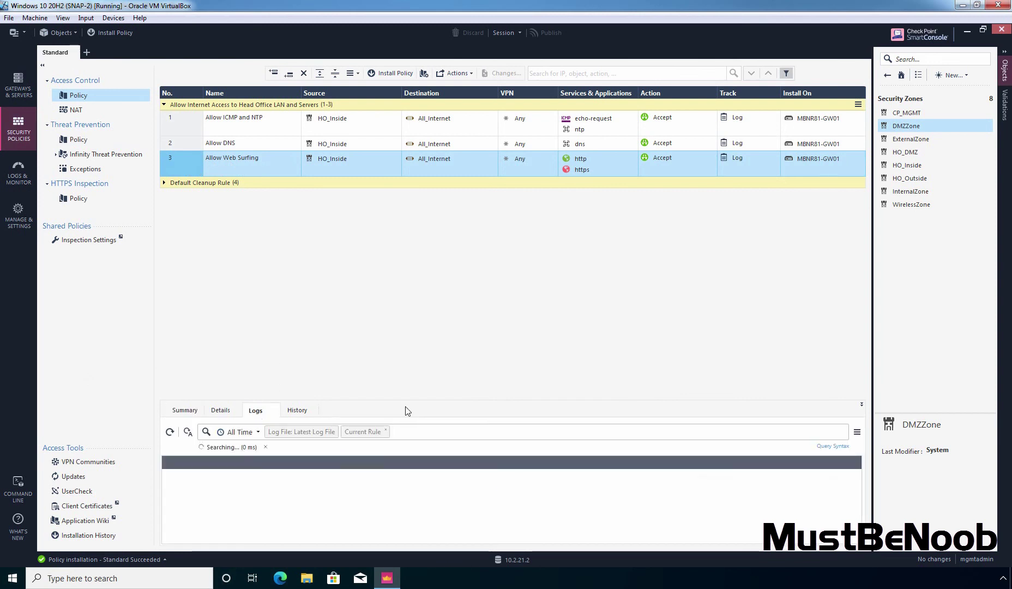
drag(428, 400, 425, 273)
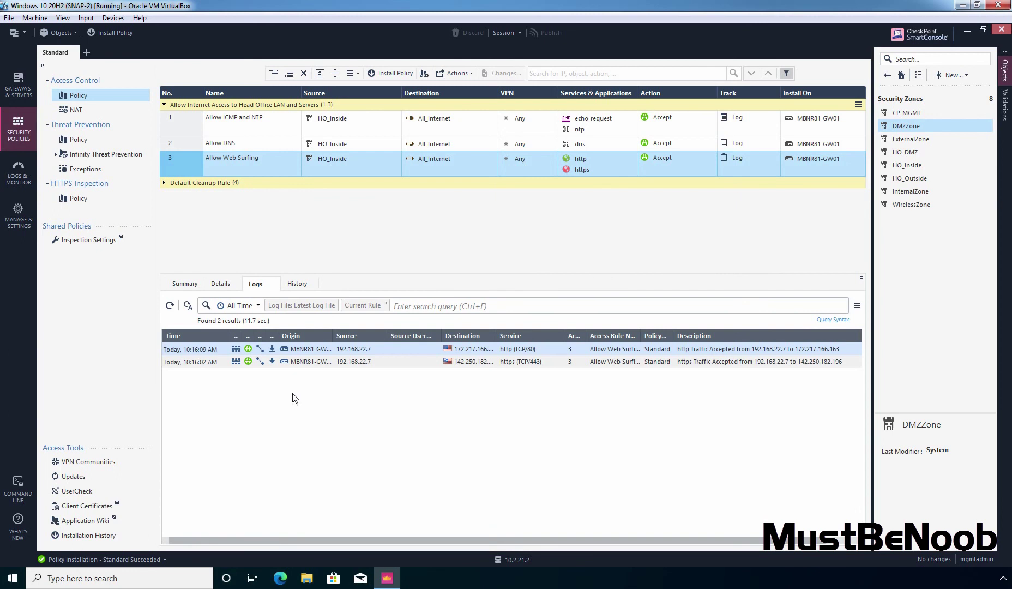
click(304, 364)
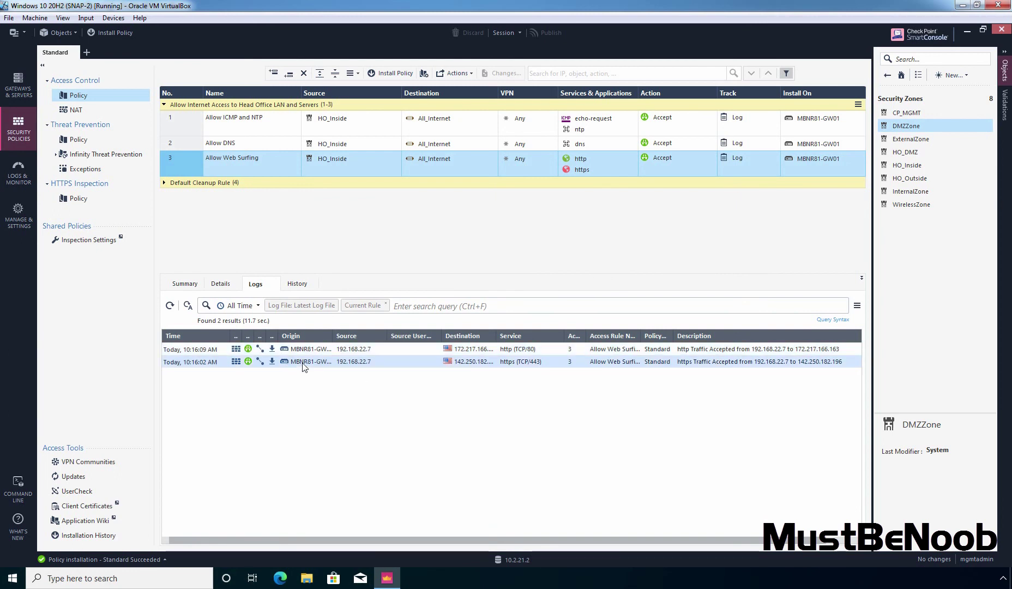
double_click(303, 364)
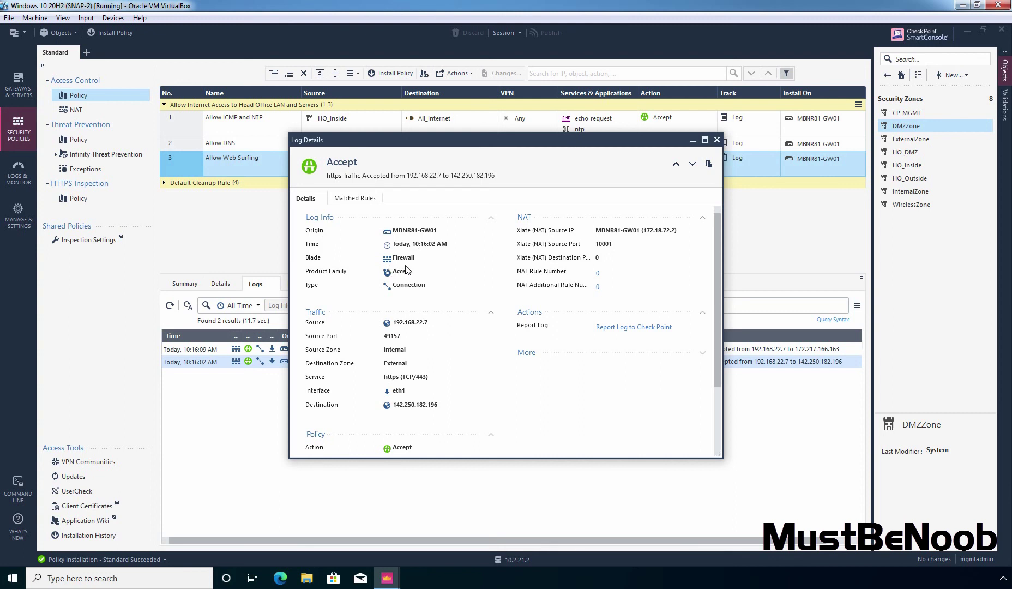
scroll(423, 337, down, 1)
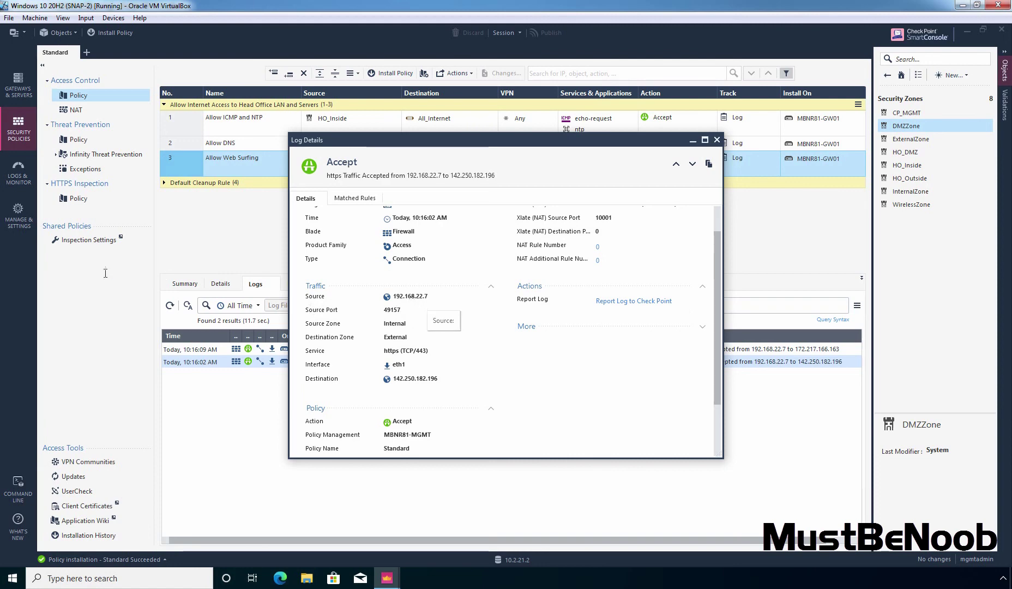
key(alt+Tab)
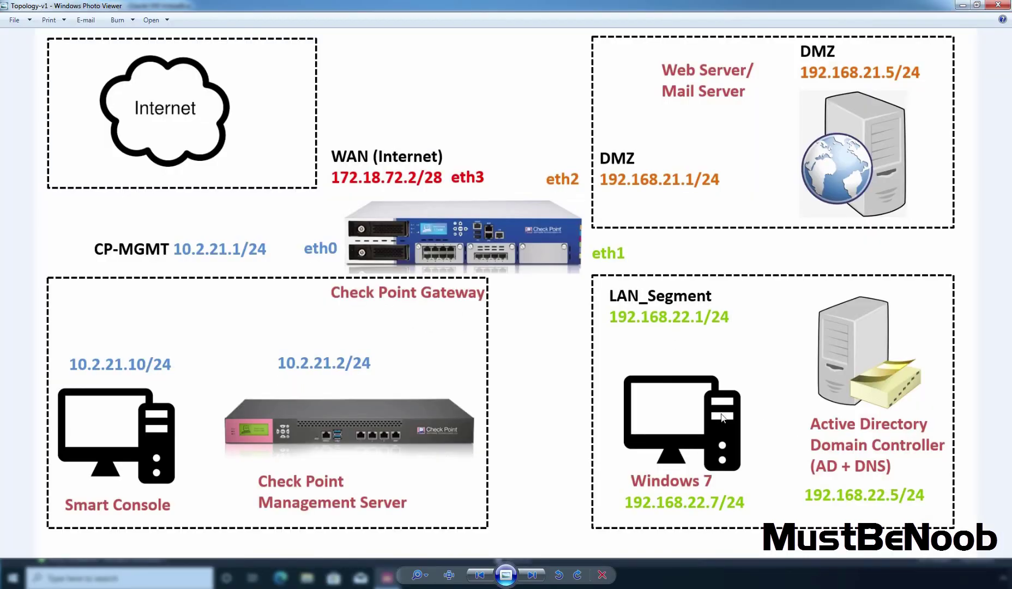
key(alt+Tab)
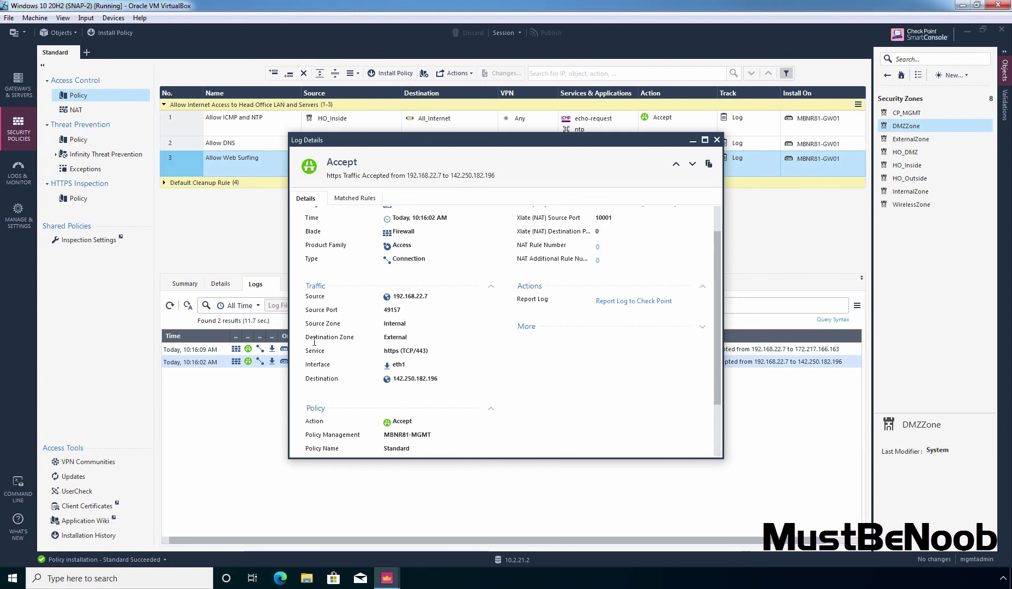
drag(306, 323, 362, 324)
scroll(417, 327, down, 1)
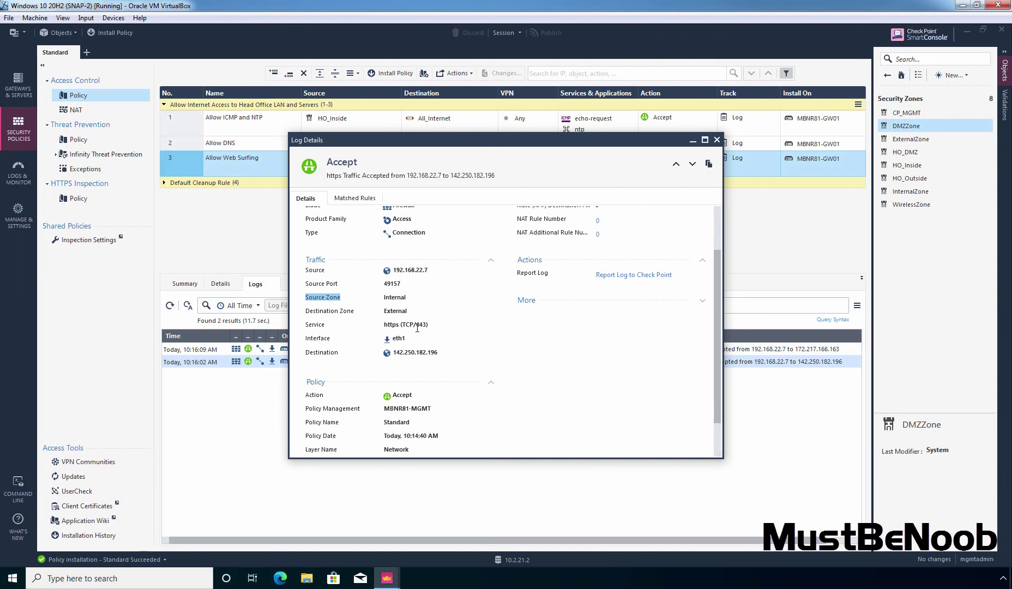
scroll(417, 327, down, 2)
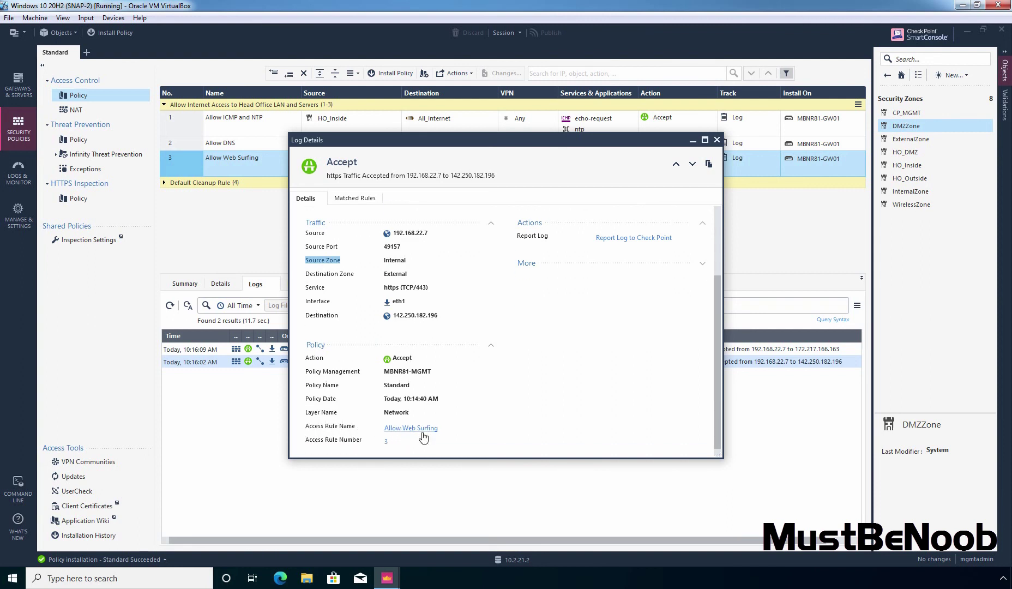
scroll(501, 412, up, 3)
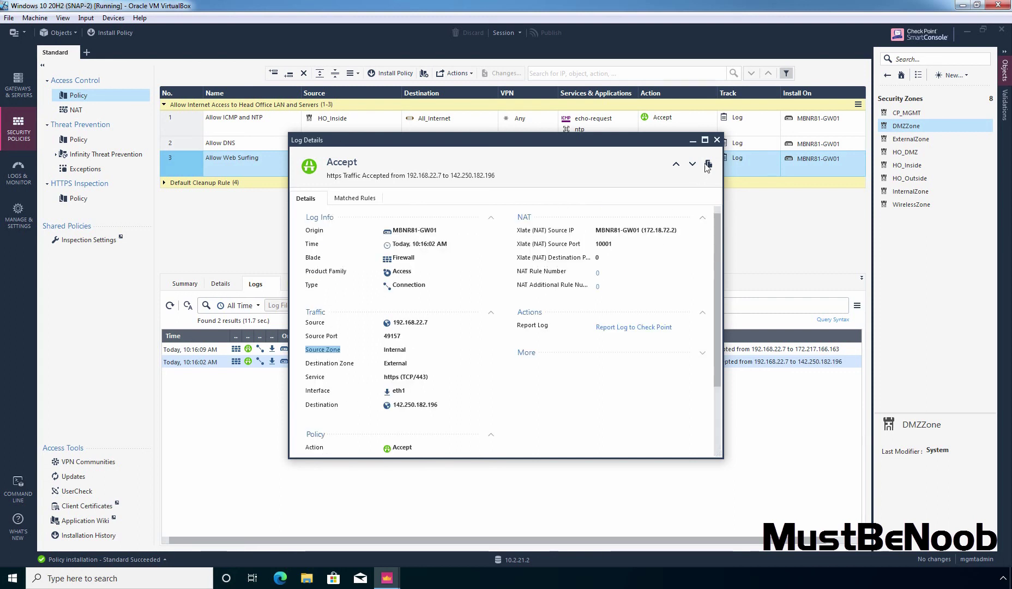
click(717, 139)
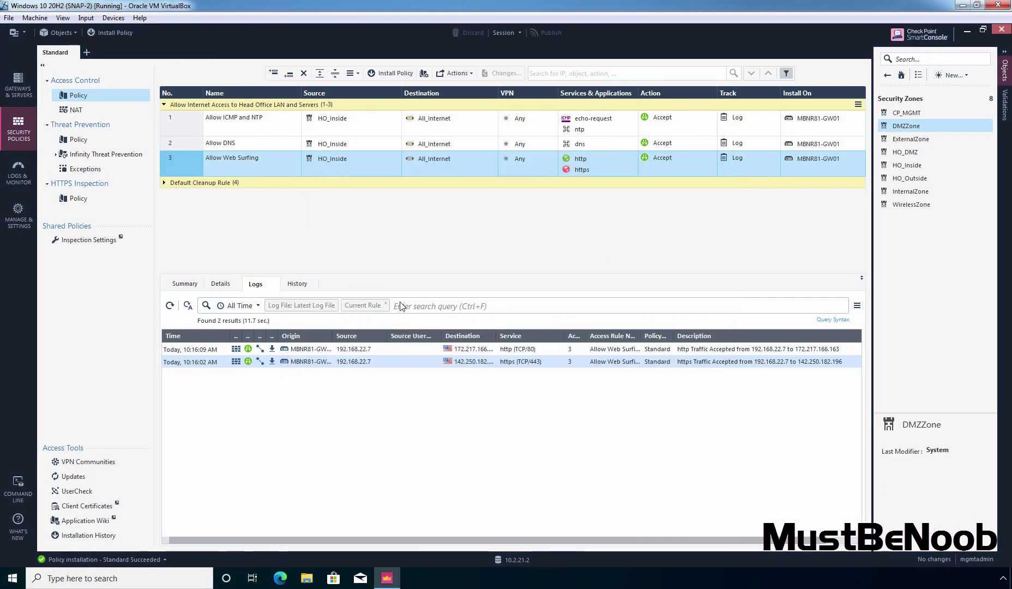